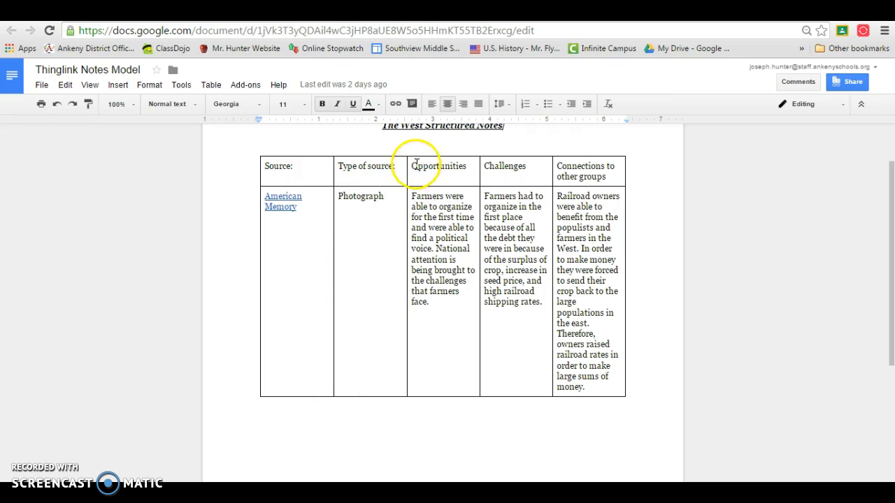
Highlight the Opportunities and Challenges headings in the structured notes table to review them.
left_click_drag(530, 168, 477, 165)
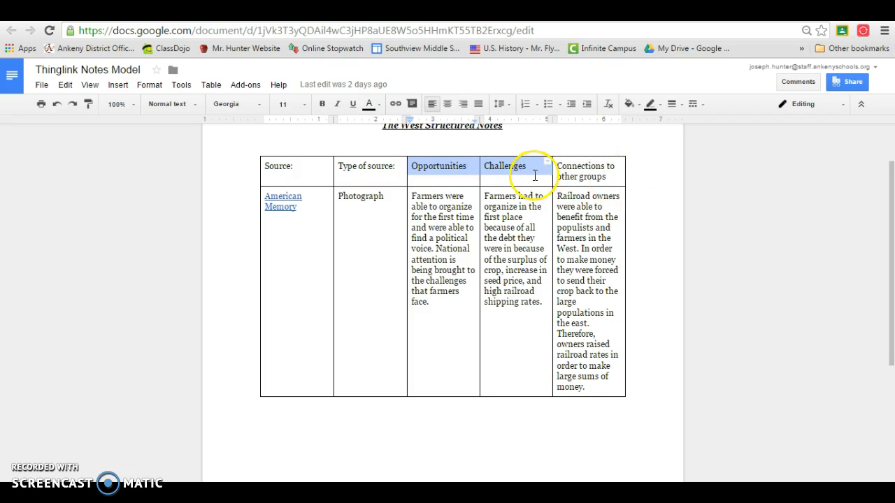
left_click(672, 166)
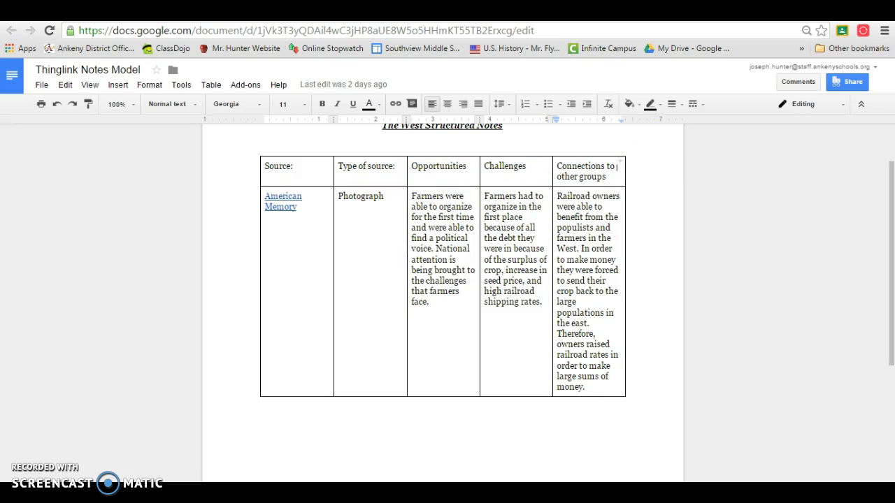
Switch to the ThingLink home page and start registering an account with the school Google account.
left_click(541, 12)
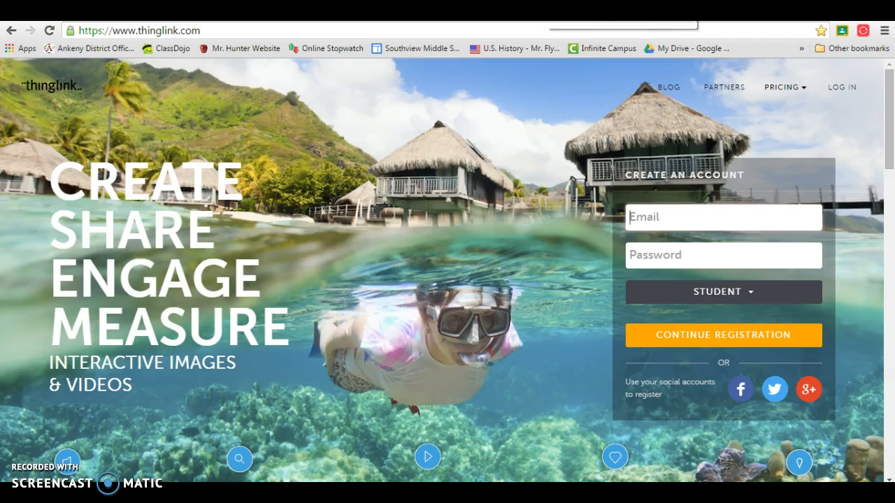
left_click_drag(203, 30, 113, 32)
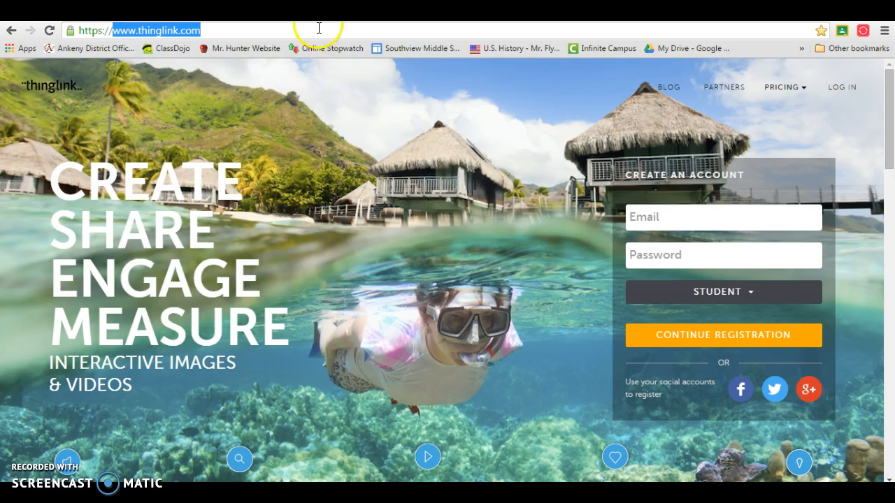
left_click(285, 119)
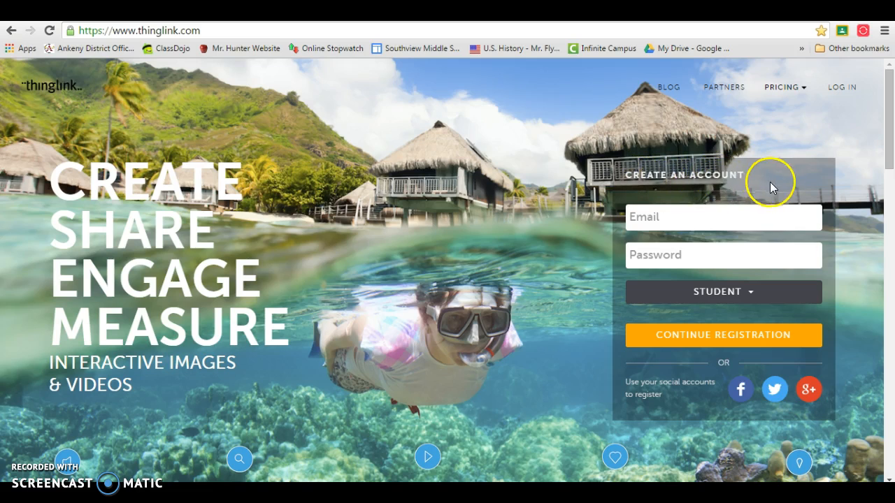
left_click(807, 394)
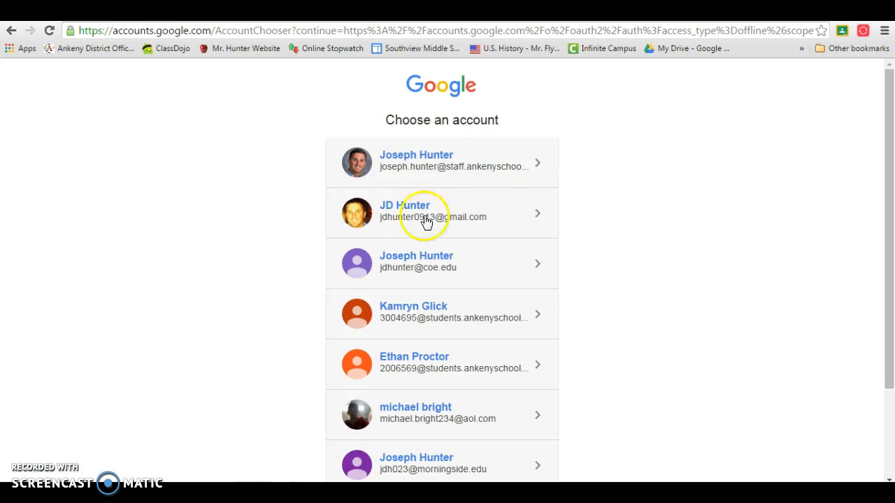
left_click(408, 261)
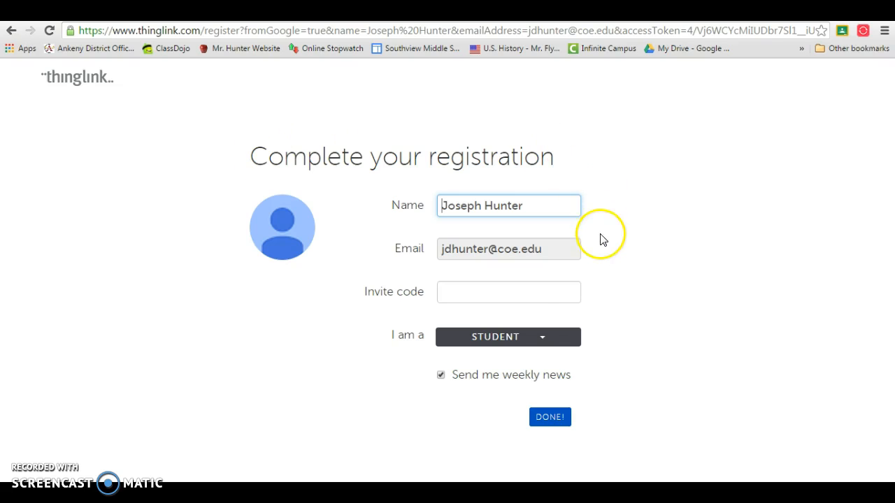
Choose Student (education) as the role in the registration form.
left_click(496, 343)
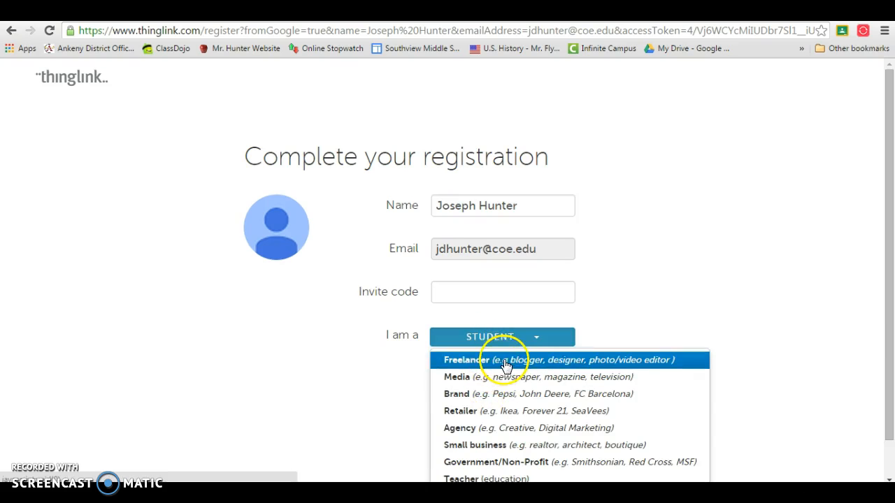
left_click_drag(889, 282, 890, 346)
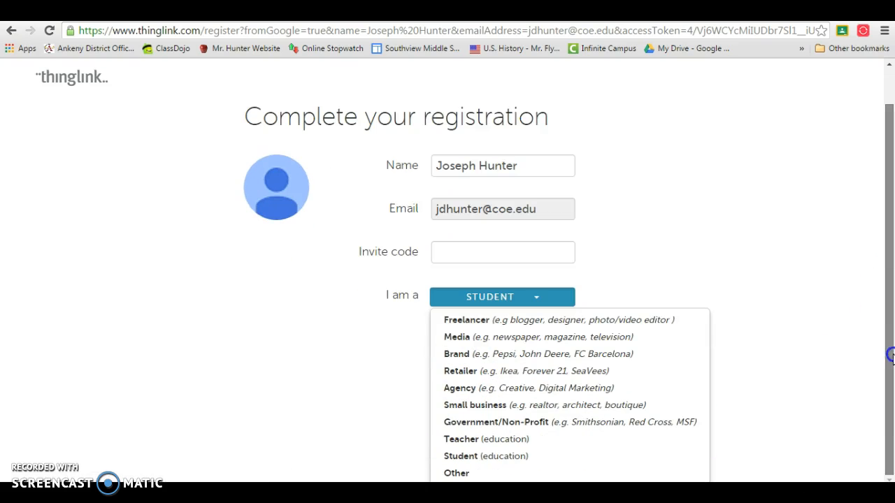
left_click(506, 456)
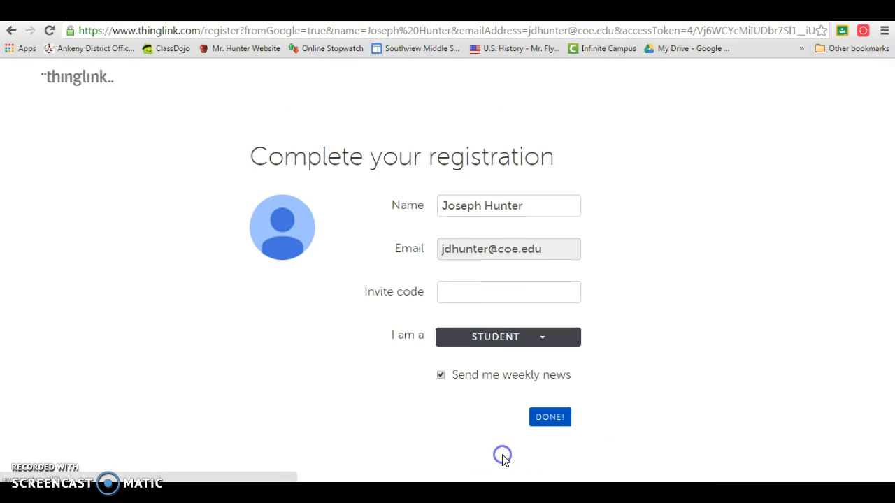
Enter the teacher's invite code and complete the registration.
left_click(504, 299)
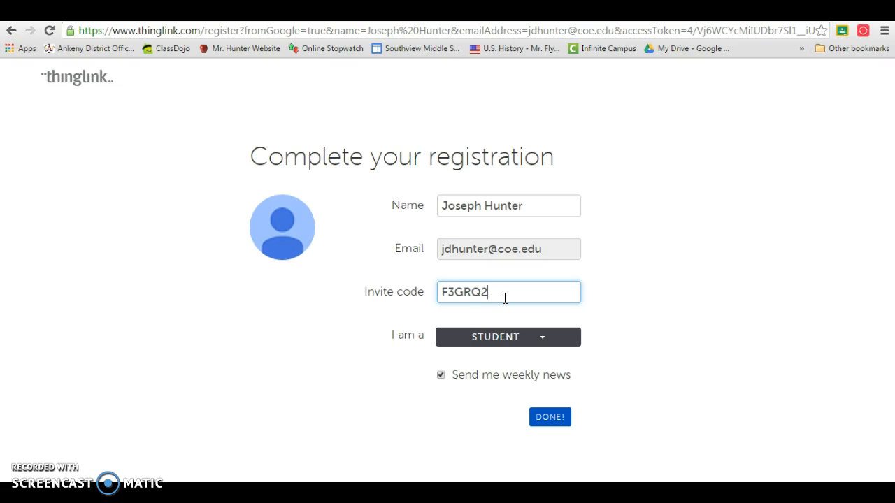
left_click_drag(503, 294, 438, 292)
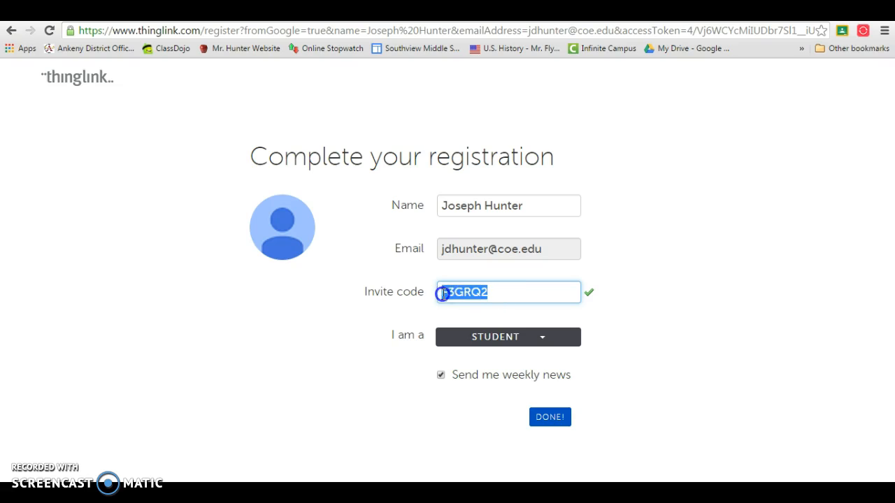
left_click(499, 292)
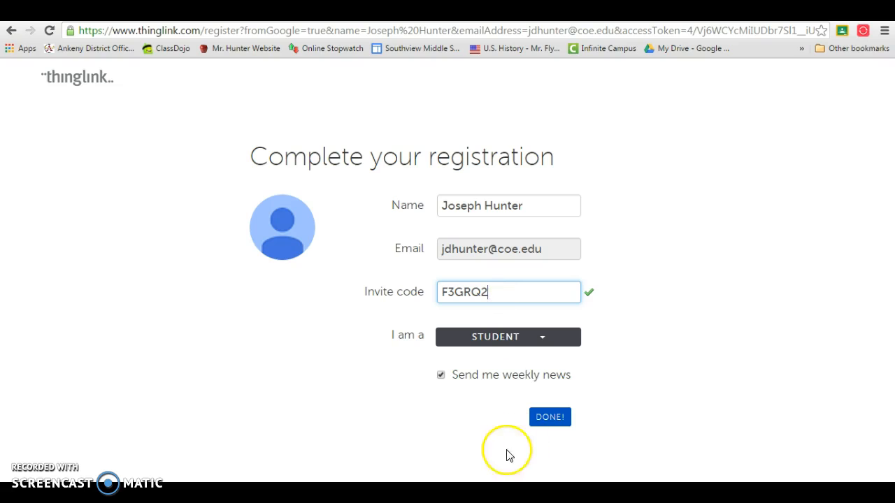
left_click(567, 423)
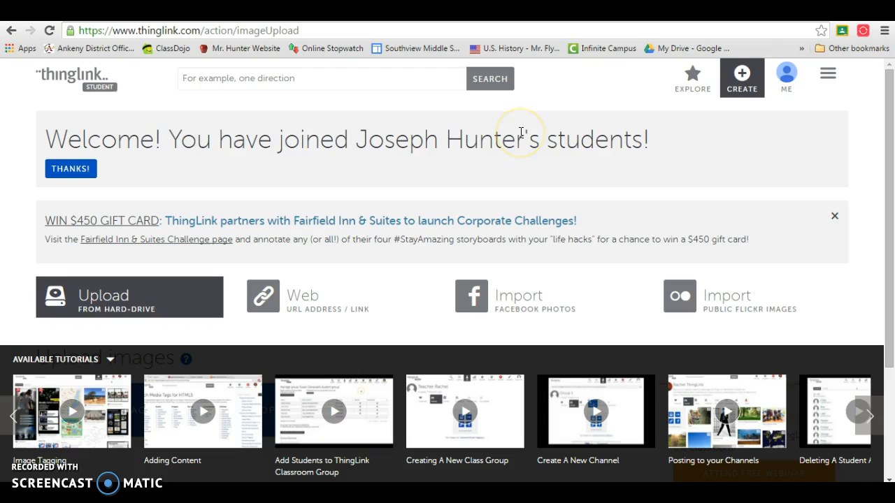
Collapse the available tutorials strip to uncover the image upload options.
left_click_drag(890, 171, 891, 137)
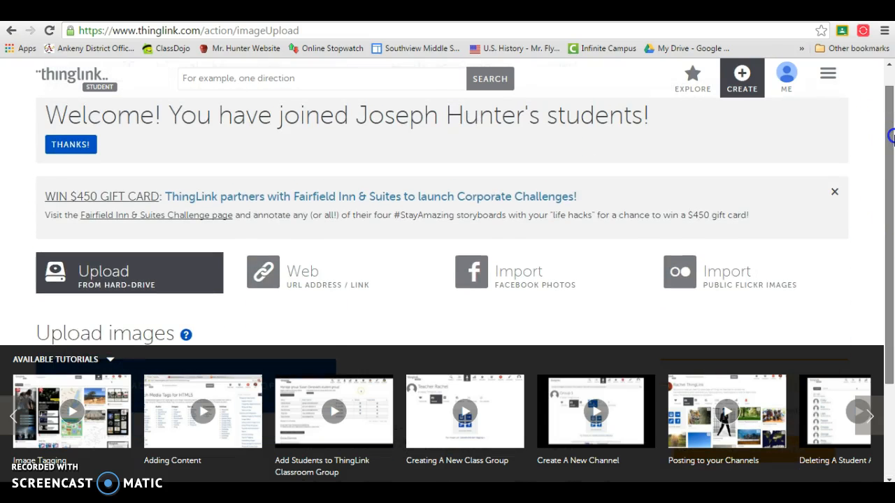
left_click(892, 134)
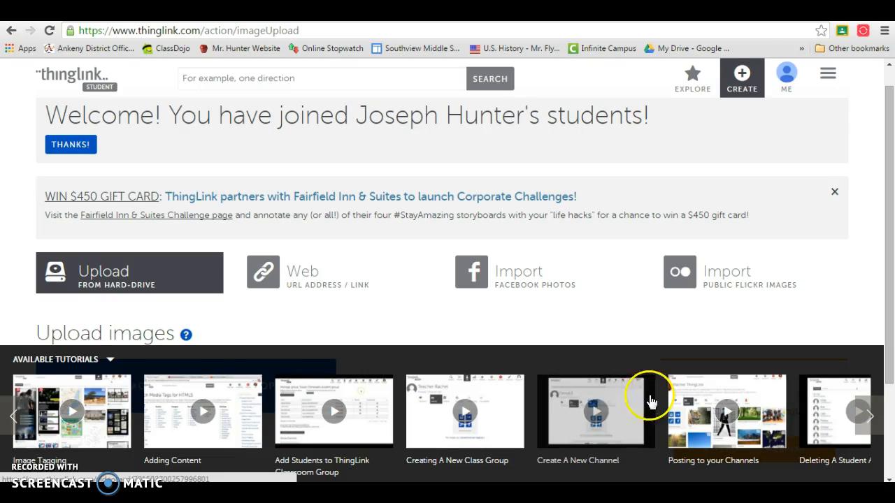
left_click(108, 362)
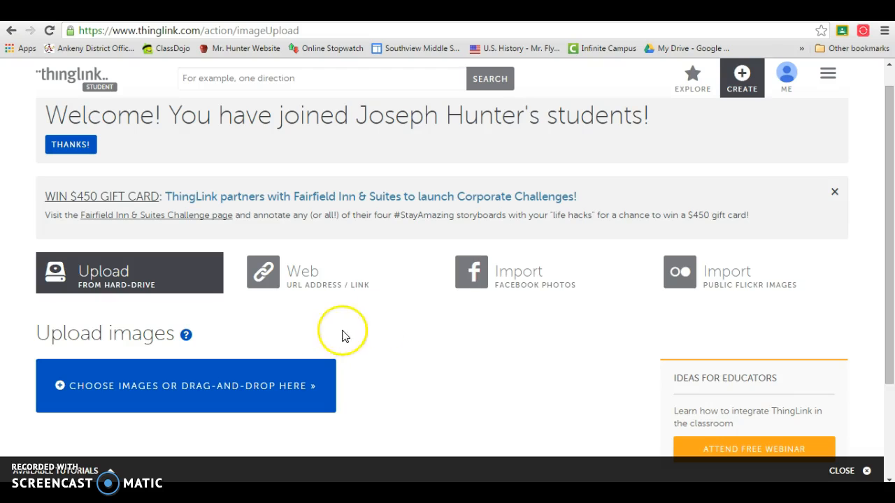
left_click_drag(883, 186, 889, 213)
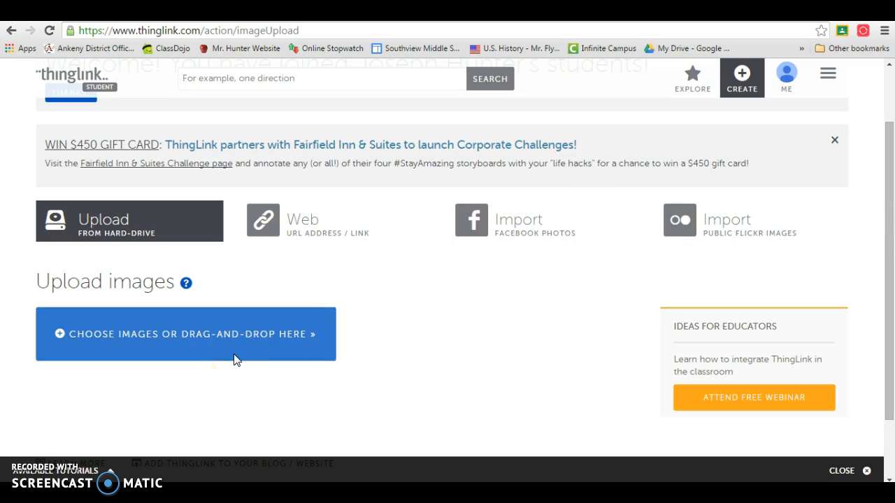
Create a new interactive image by uploading the Populist1 picture from the Desktop.
left_click(738, 80)
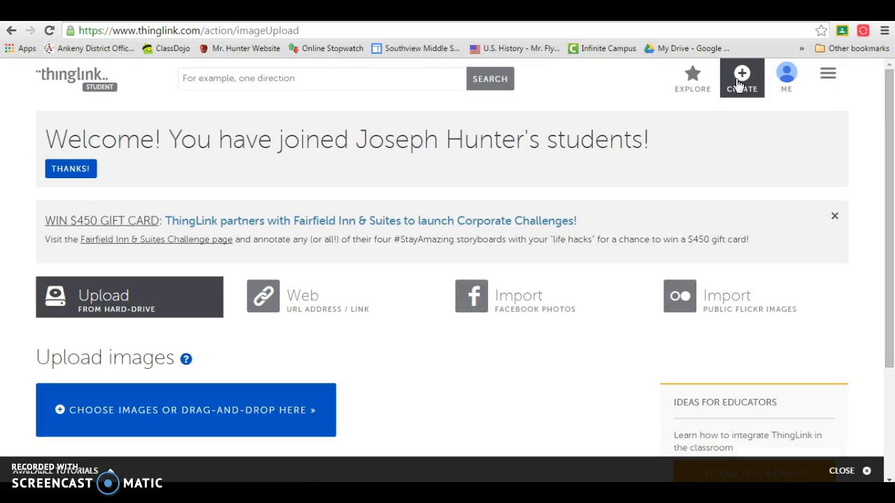
left_click(216, 417)
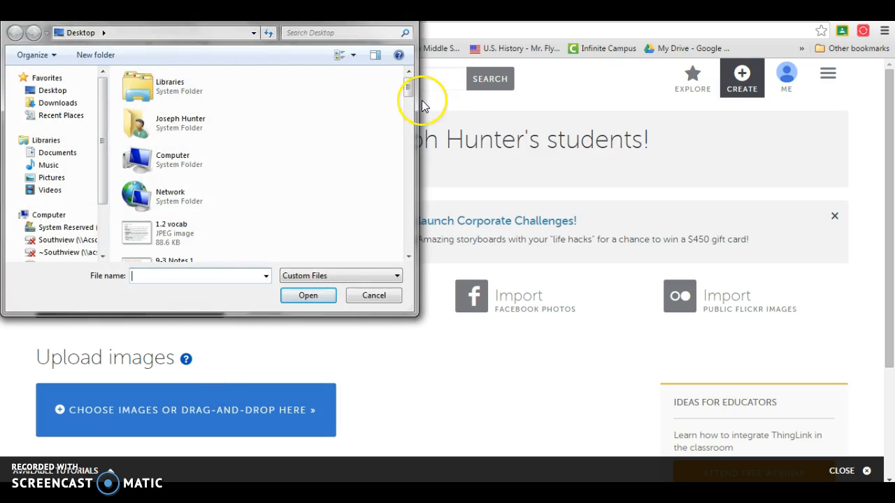
left_click_drag(409, 88, 411, 232)
left_click(175, 103)
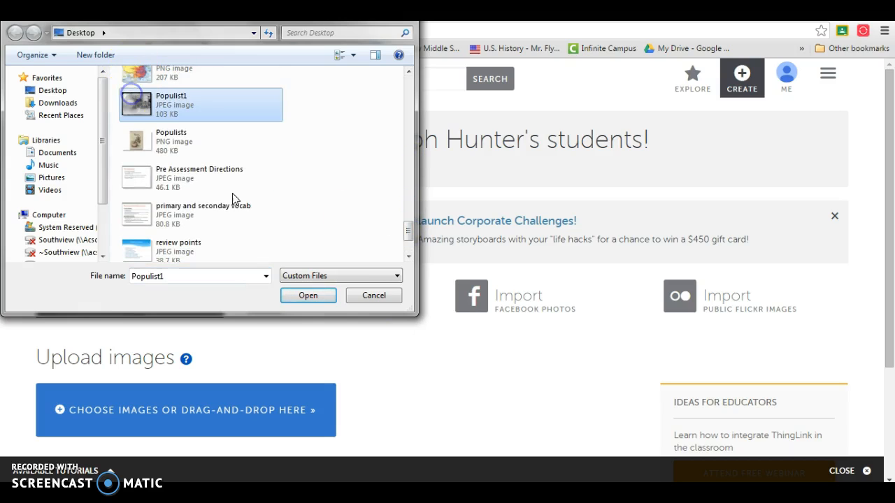
left_click(307, 296)
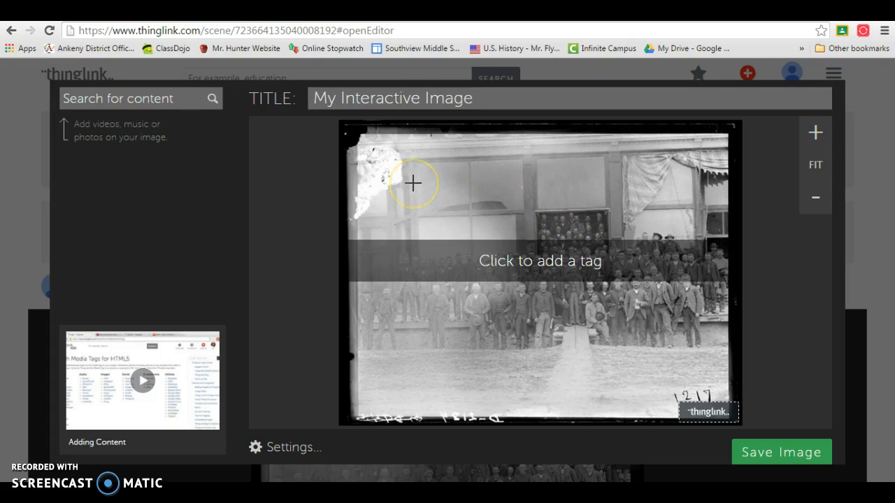
Place a tag on the photo below the draped curtain, check the icon choices, and start editing the tag's text.
left_click(661, 212)
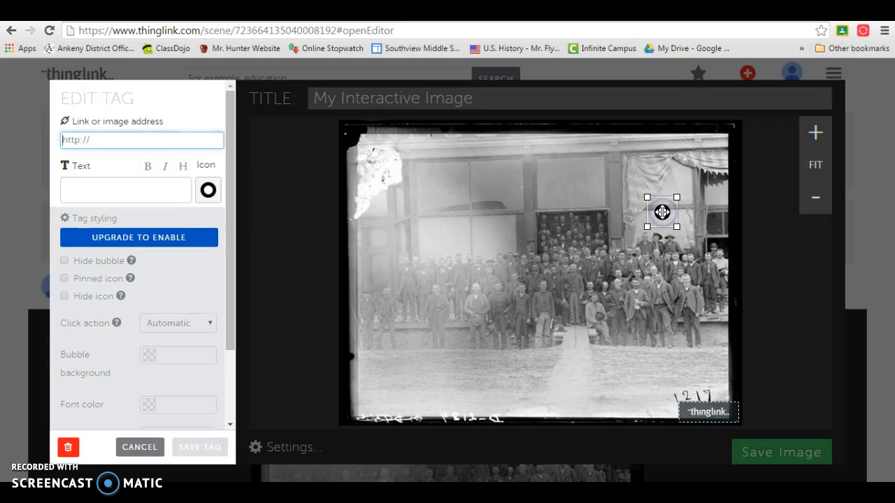
left_click(206, 189)
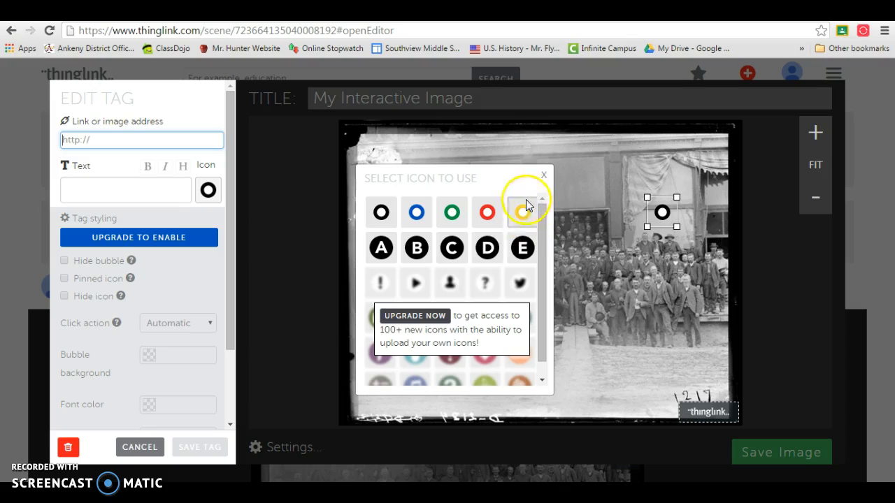
left_click(544, 175)
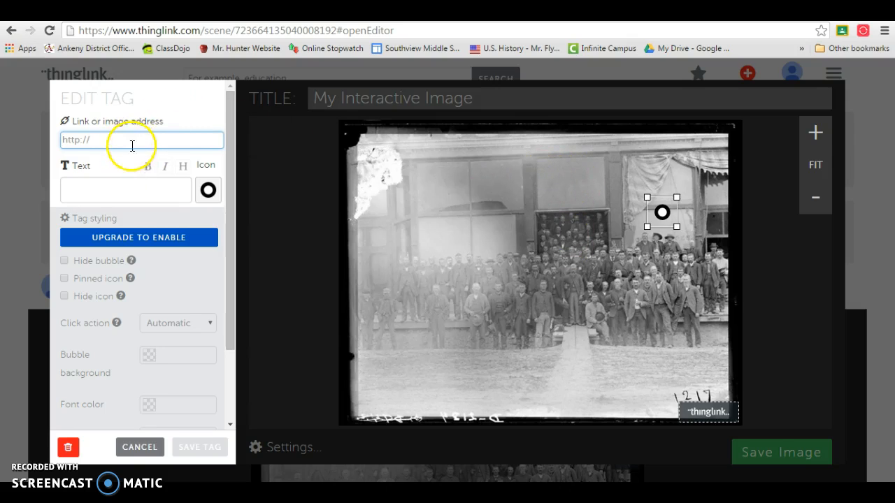
left_click(118, 199)
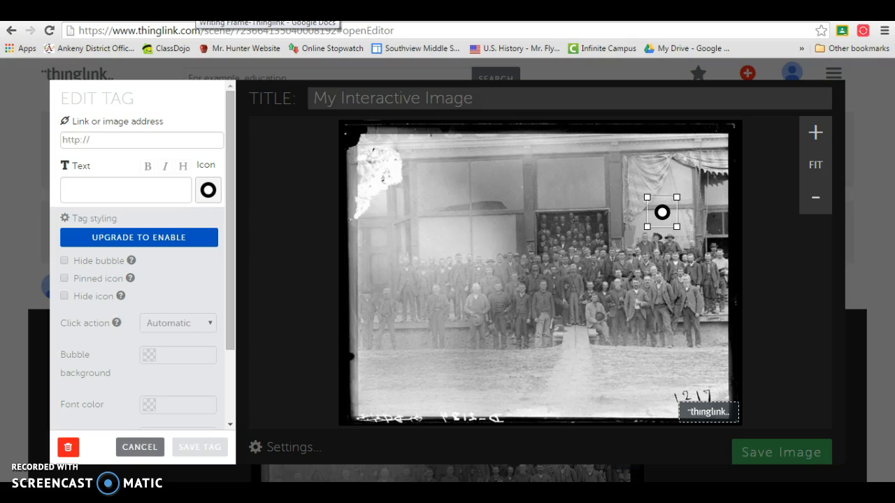
Review the Writing Frame-Thinglink document alongside the Thinglink Notes Model table.
left_click(195, 10)
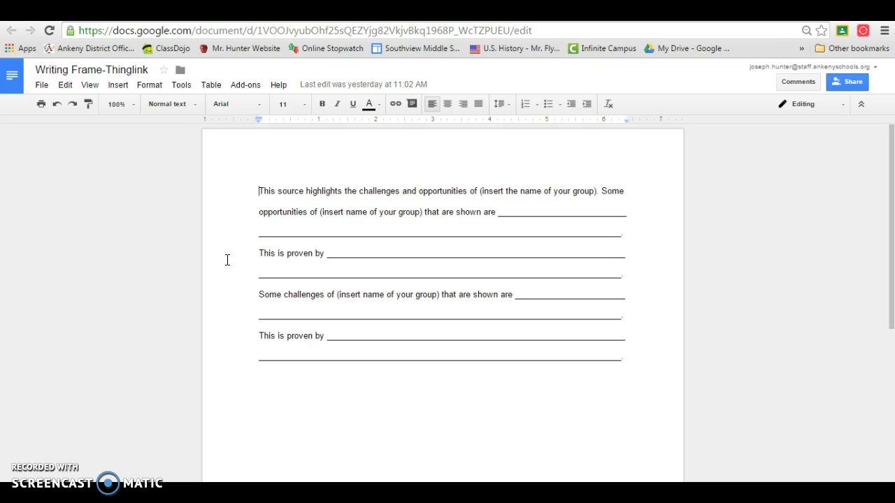
key("ctrl+Tab")
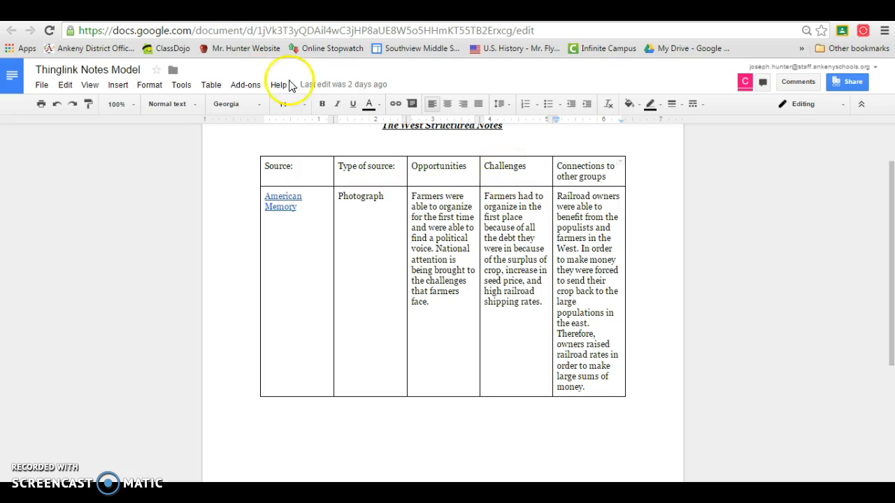
key("ctrl+Tab")
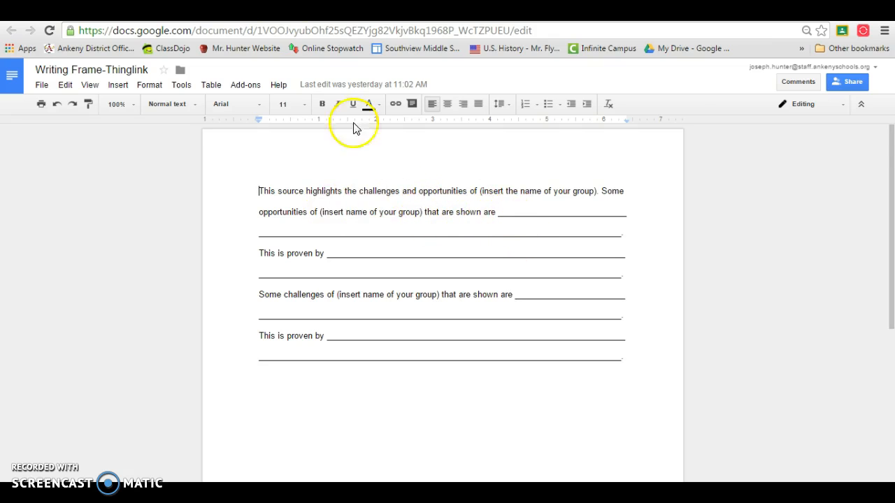
Highlight the farmers' Opportunities notes in the Thinglink Notes Model and check the American Memory source link.
left_click(391, 14)
left_click(440, 302)
left_click_drag(440, 302, 415, 190)
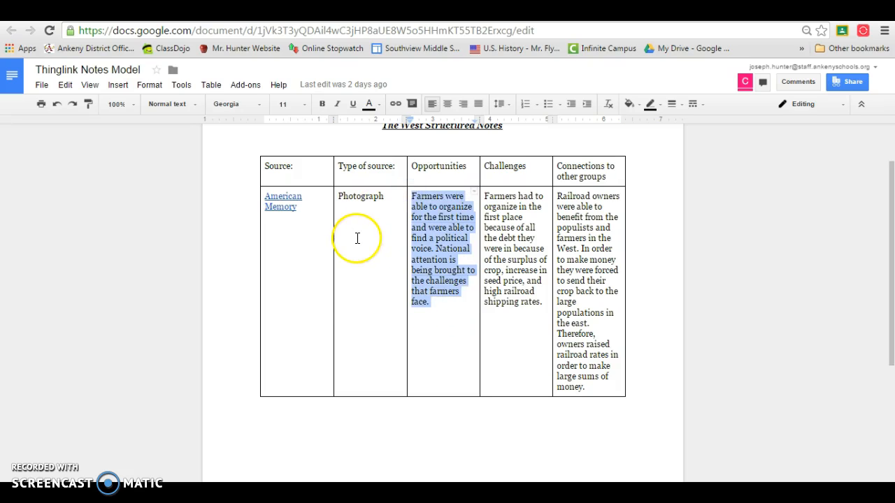
left_click(226, 269)
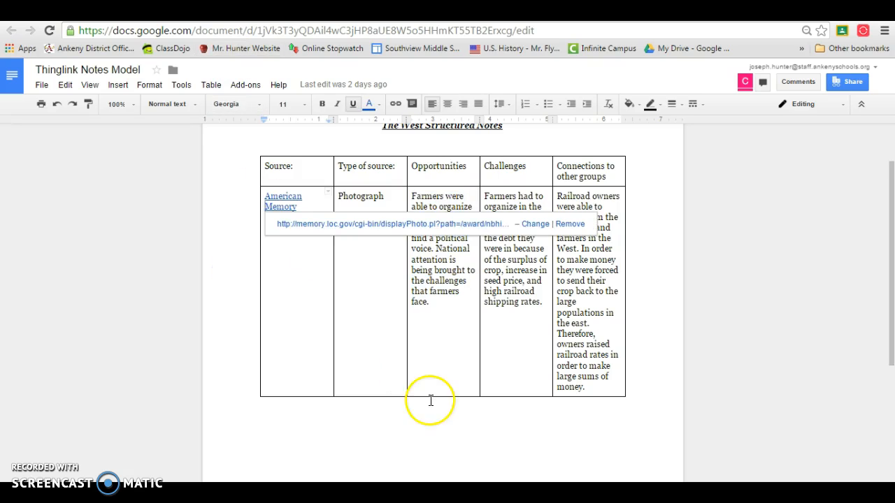
left_click(451, 389)
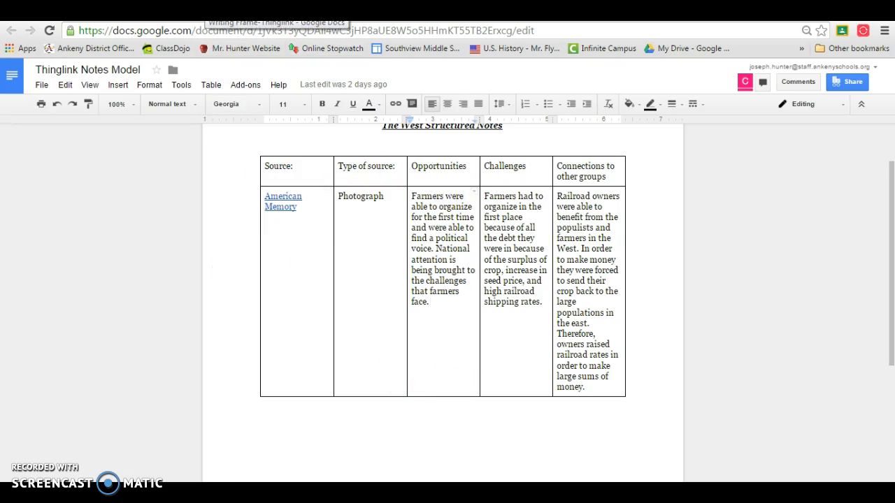
Examine the first "This is proven by" sentence in the Writing Frame-Thinglink document by highlighting it.
left_click(207, 10)
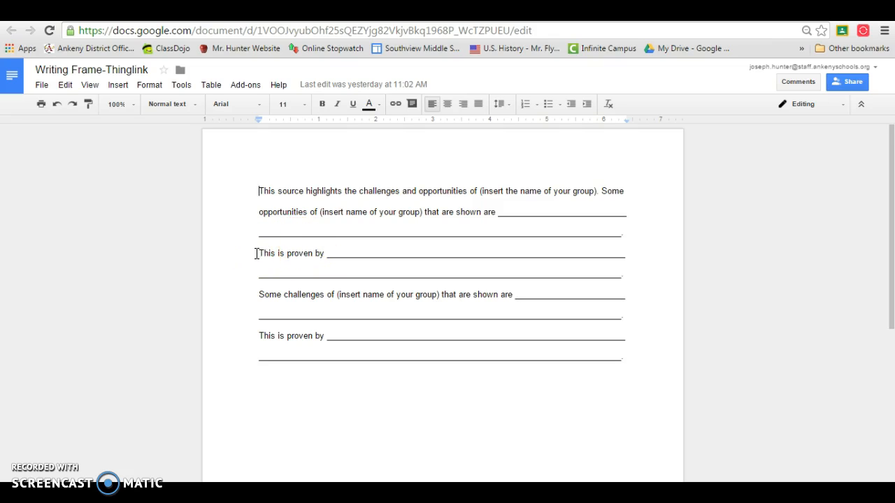
left_click_drag(257, 253, 621, 281)
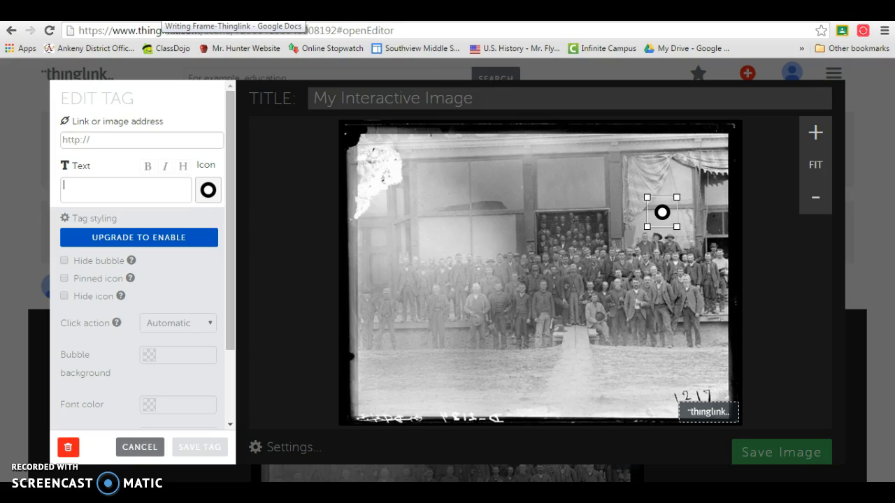
left_click(162, 13)
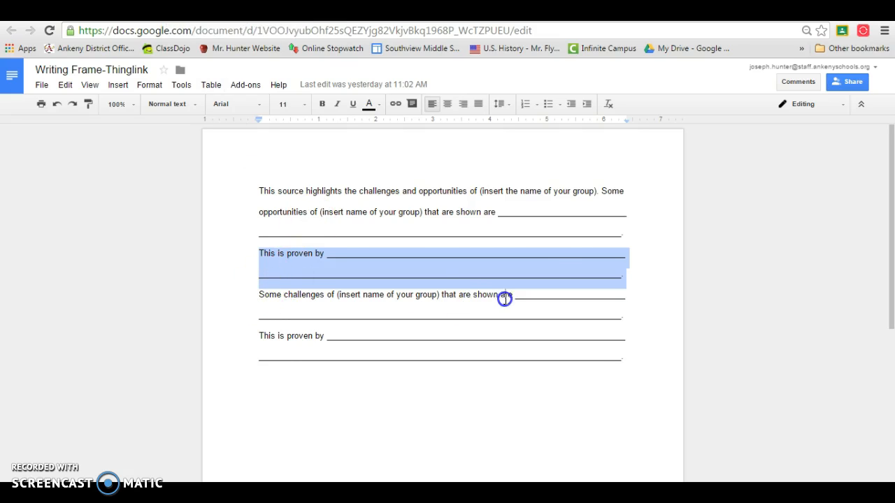
left_click_drag(505, 299, 503, 295)
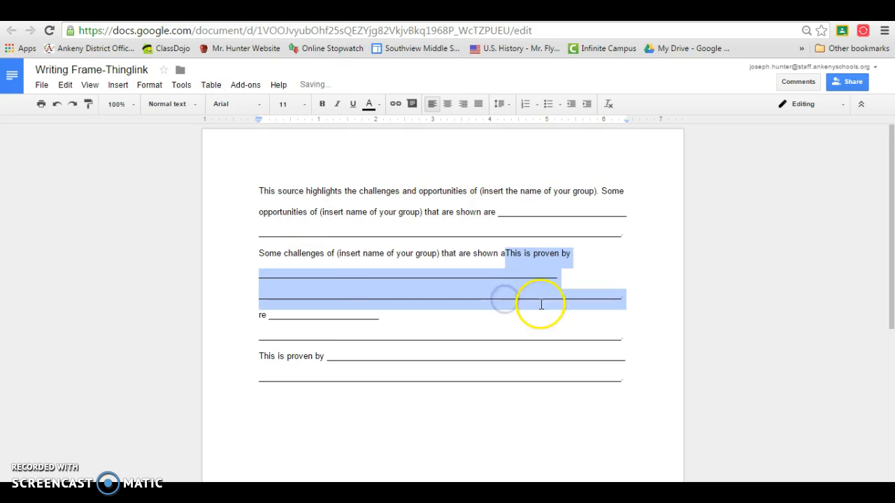
left_click(61, 105)
left_click(391, 326)
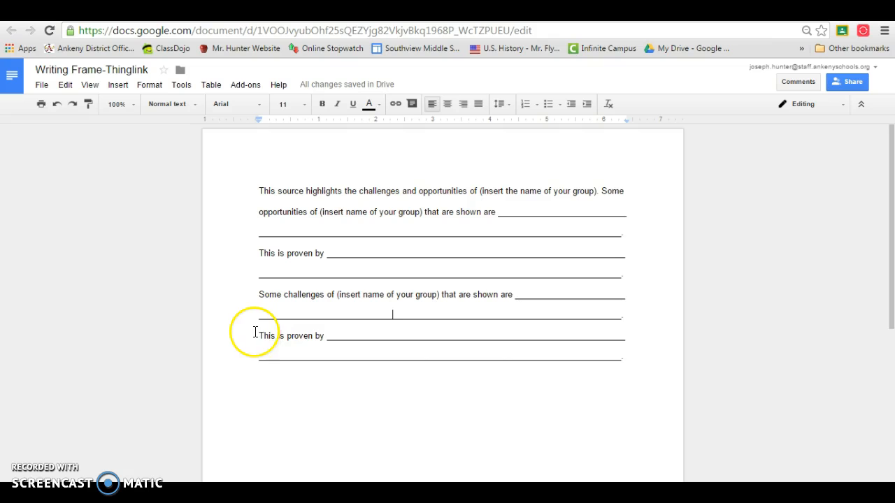
Examine the second "This is proven by" sentence and the whole writing frame by highlighting each of them.
left_click(258, 335)
left_click_drag(258, 334, 665, 364)
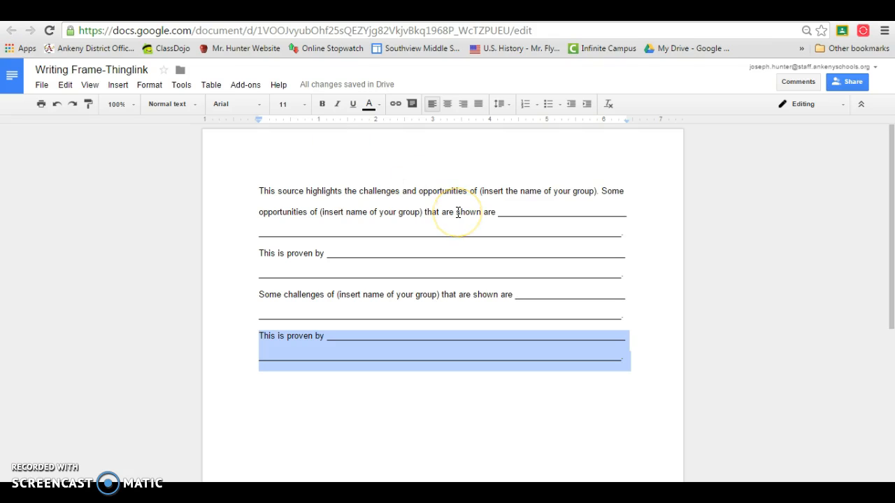
left_click(637, 375)
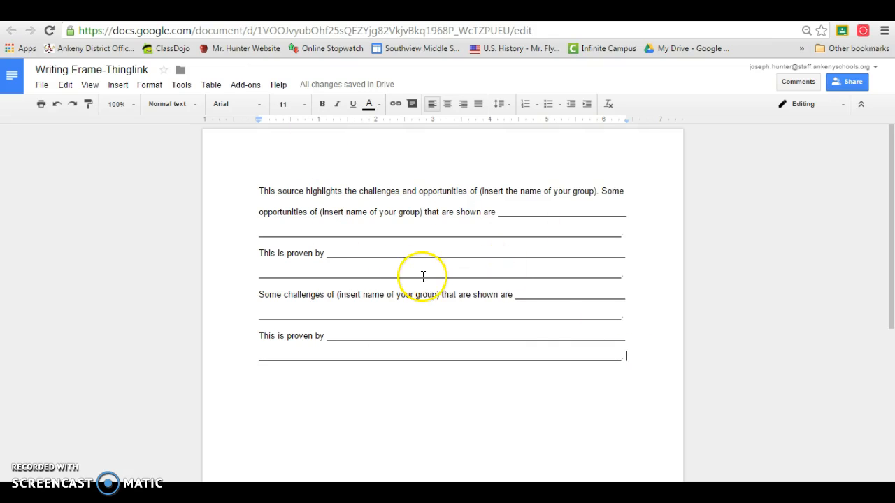
left_click_drag(260, 186, 711, 377)
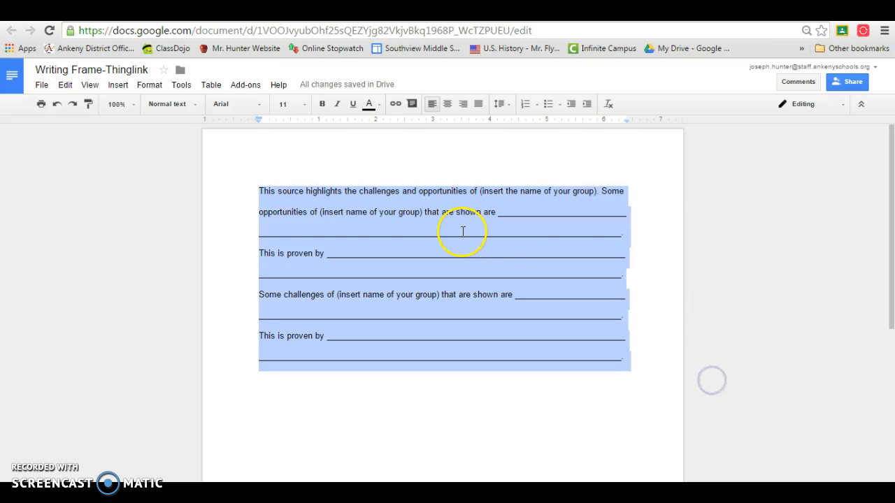
right_click(369, 198)
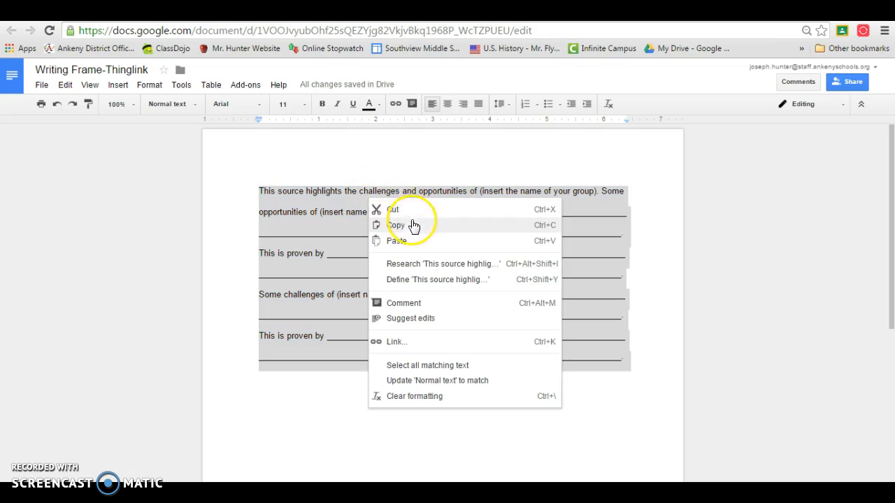
left_click(441, 150)
Undo the accidental move of the frame's opening phrase and highlight the writing frame from its end.
left_click_drag(467, 190, 417, 192)
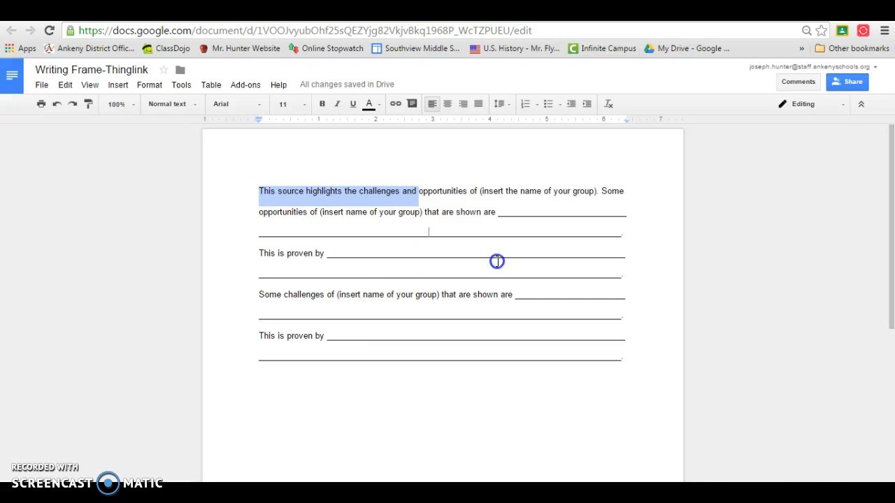
left_click_drag(669, 323, 669, 324)
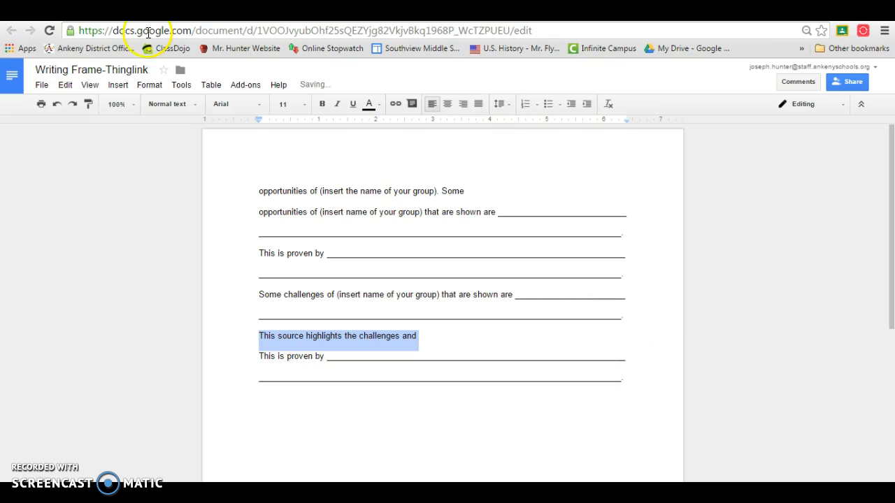
left_click(57, 103)
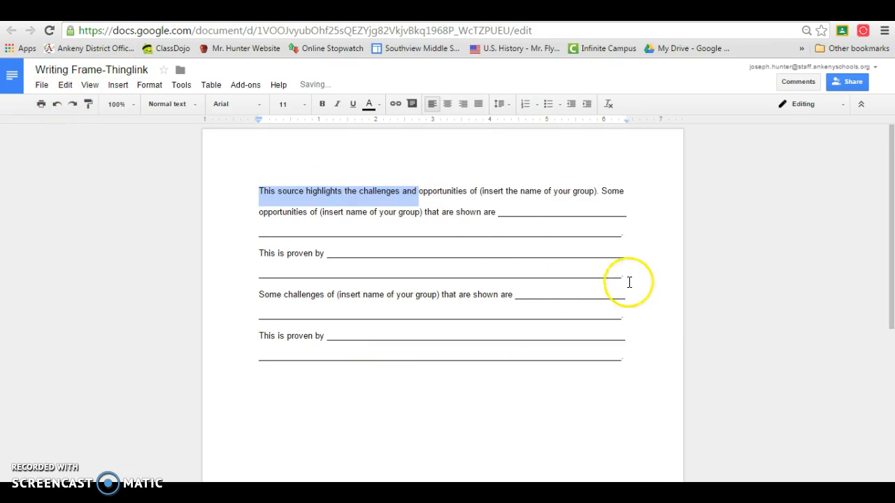
left_click(620, 358)
left_click_drag(620, 358, 239, 186)
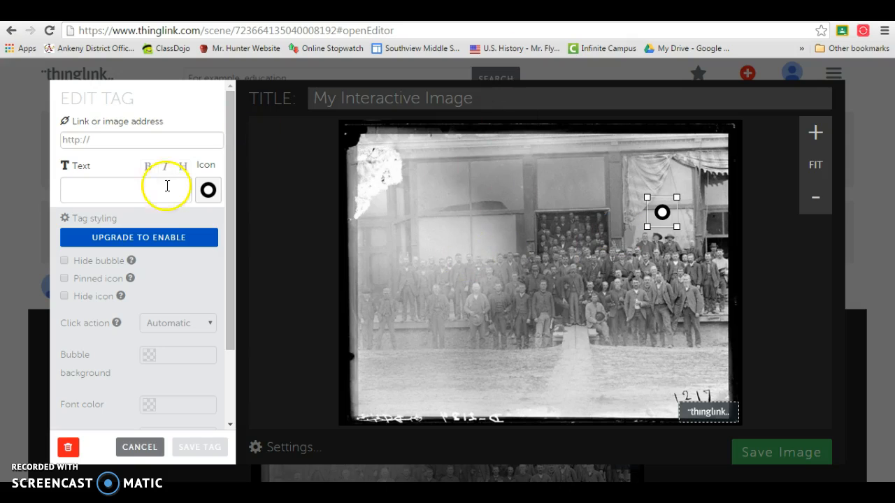
left_click(150, 194)
key("ctrl+v")
key("ctrl+z")
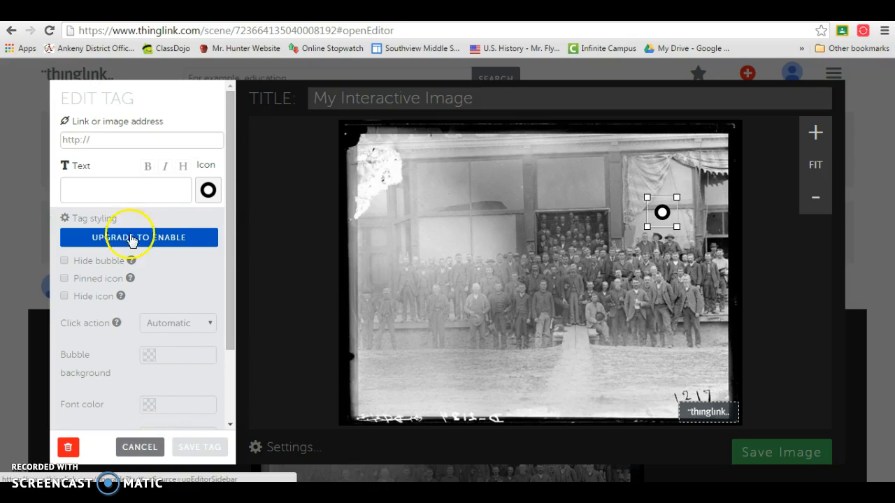
left_click(144, 186)
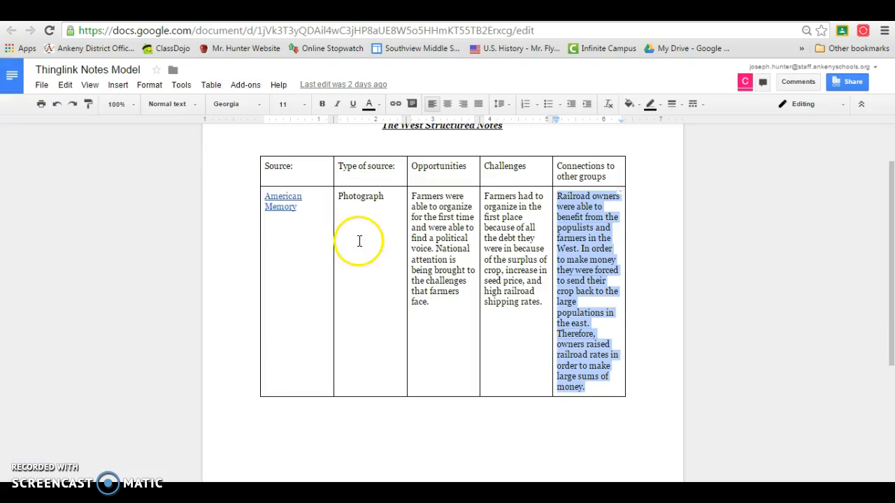
Copy the "Connections to other groups" notes from the Thinglink Notes Model into the text of the tag below the curtain and save the tag.
left_click_drag(585, 385, 580, 178)
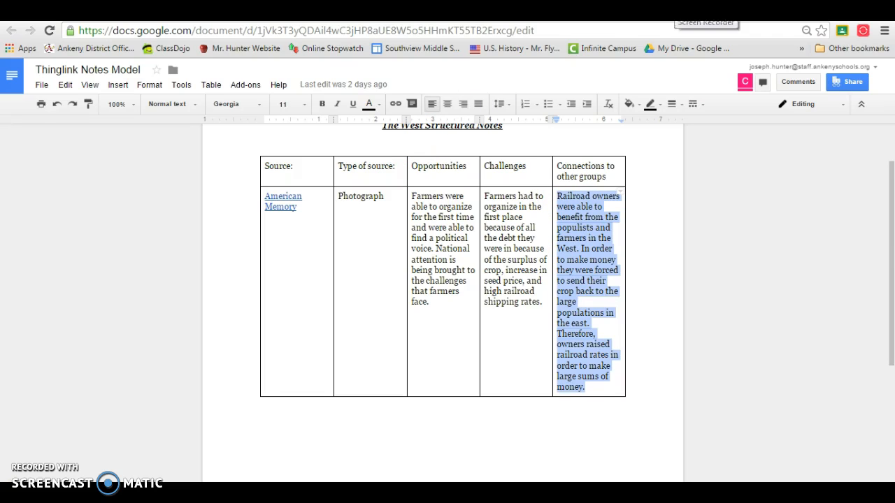
left_click(669, 10)
left_click(148, 192)
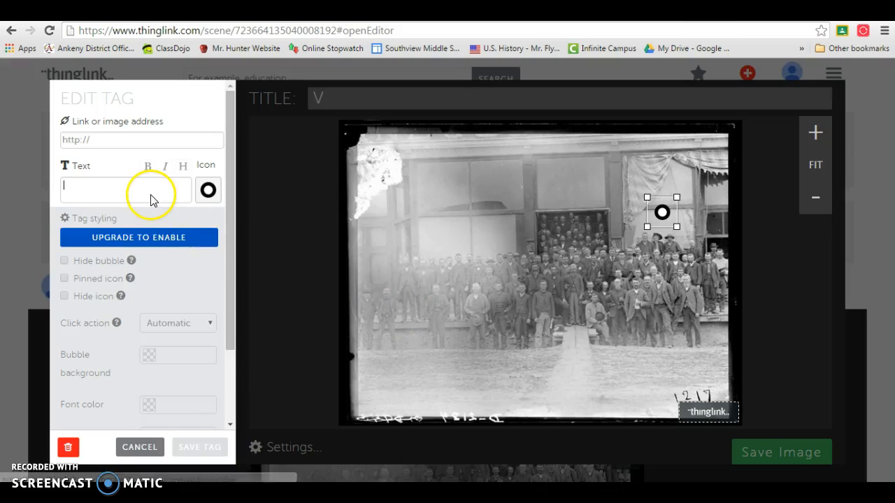
key("ctrl+v")
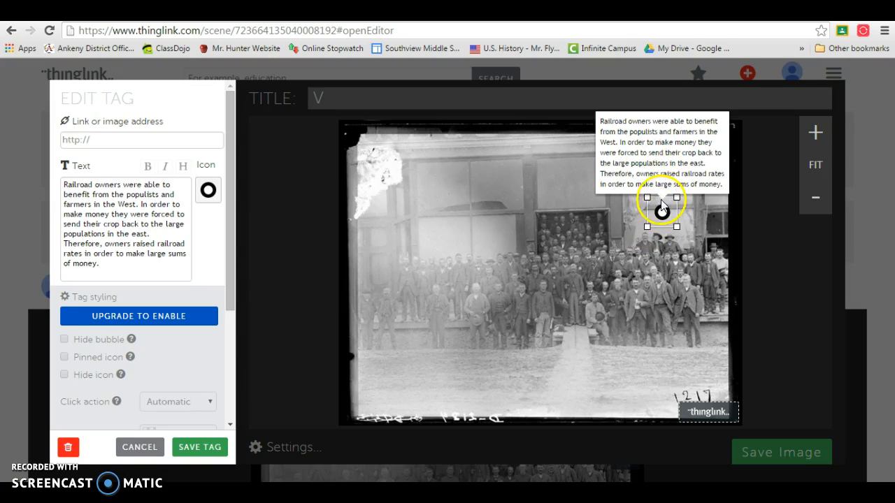
left_click(189, 448)
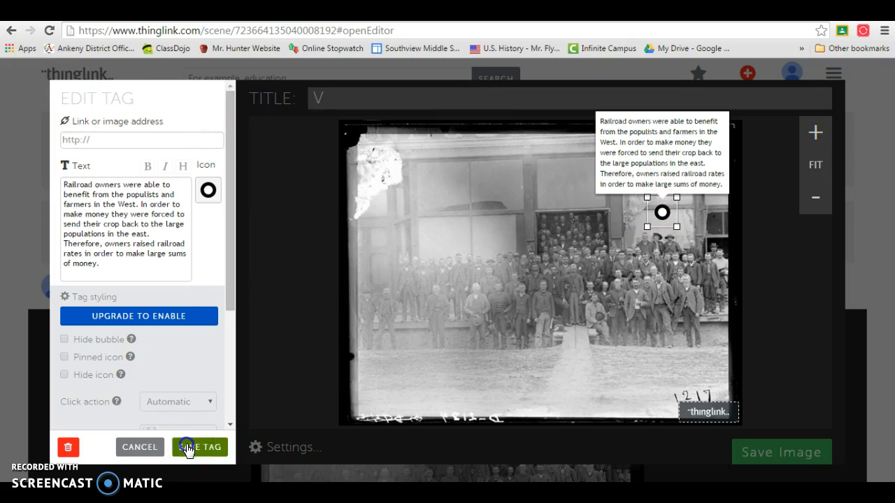
Place a second tag on the bright window beside the doorway and check the American Memory source link in the Thinglink Notes Model.
left_click(489, 232)
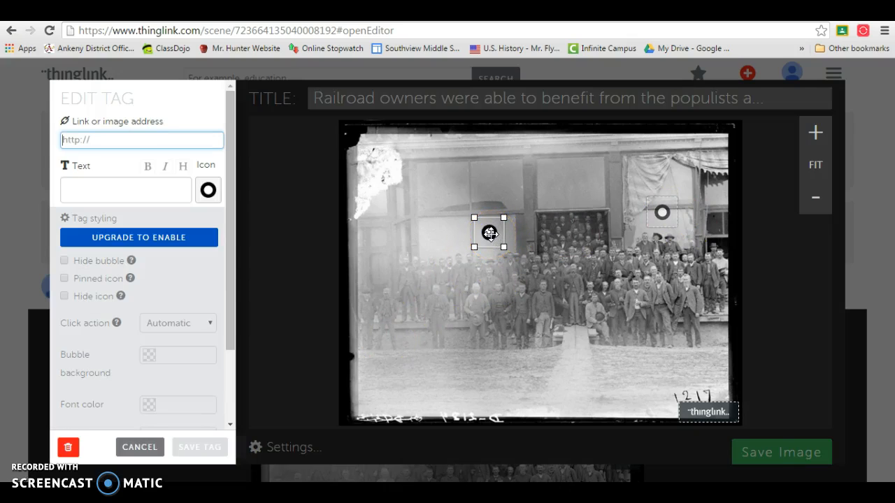
left_click_drag(490, 234, 448, 235)
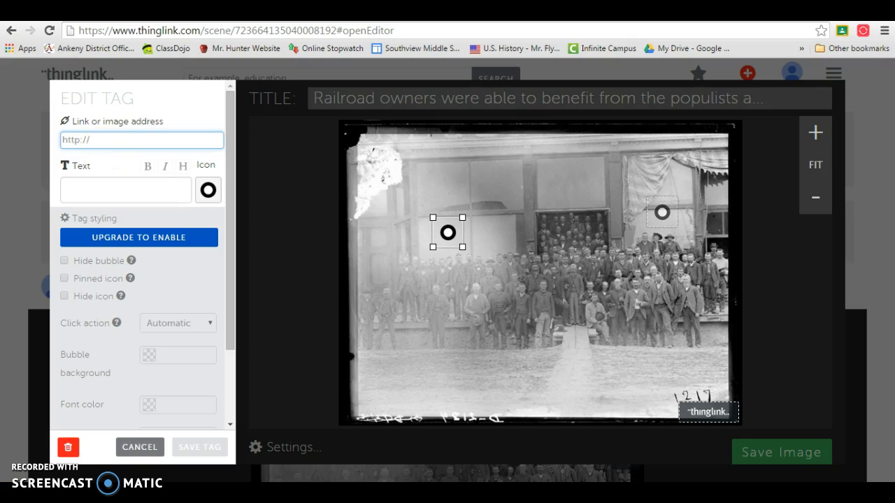
left_click(318, 11)
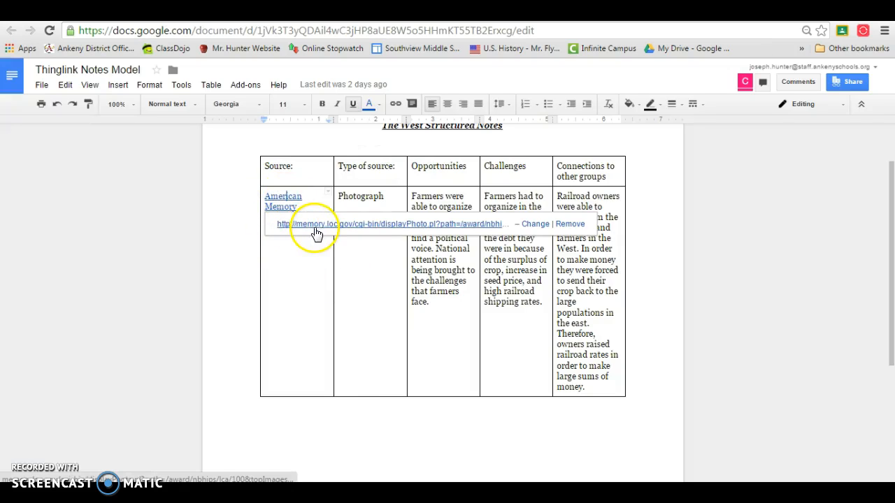
left_click(238, 246)
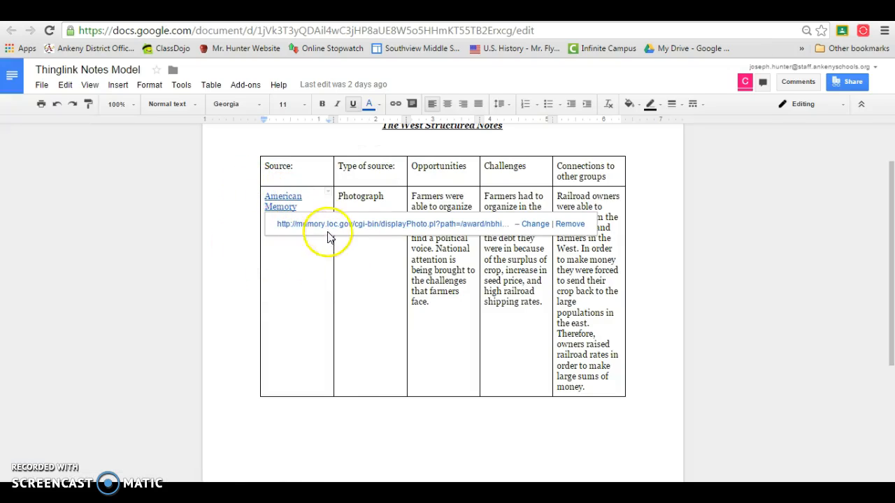
left_click(282, 443)
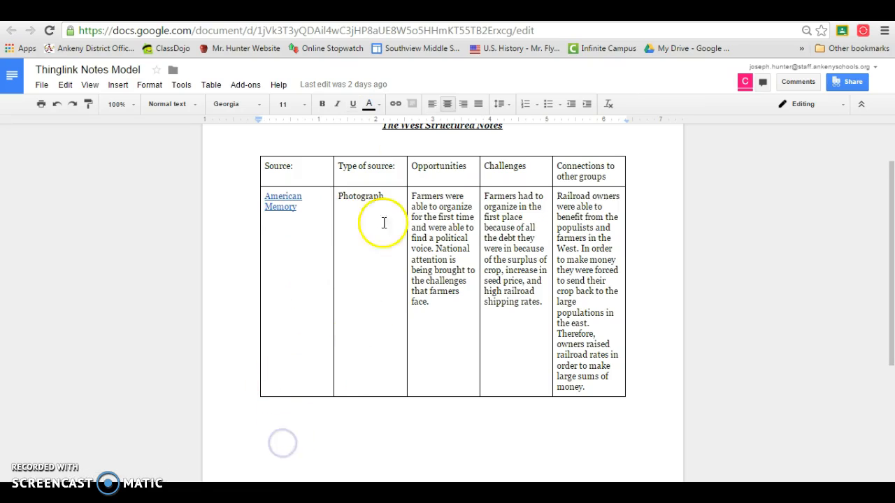
Copy the address of the YouTube video "The Birth of the Populist Party" and enter it as the second tag's link.
left_click(692, 11)
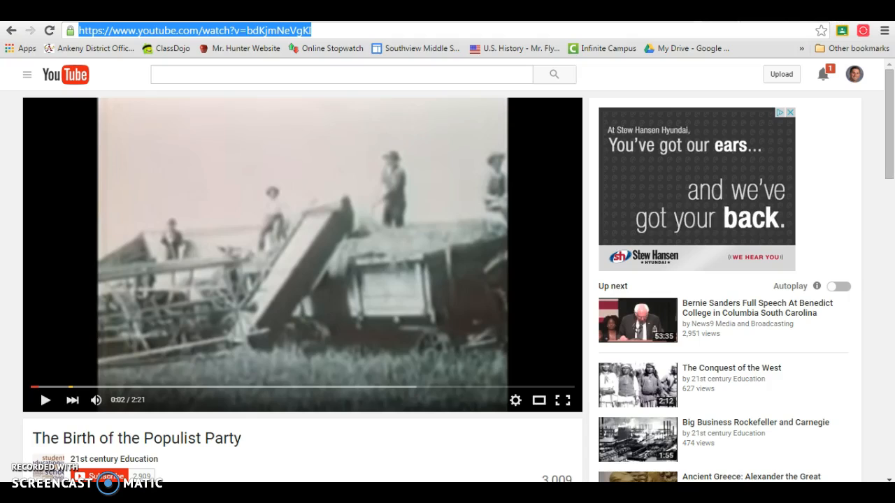
left_click(321, 32)
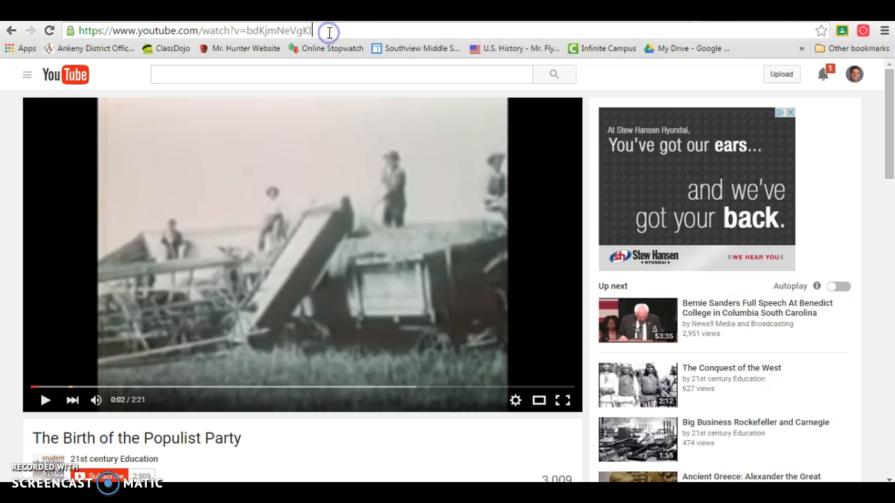
left_click(311, 28)
left_click_drag(311, 28, 77, 52)
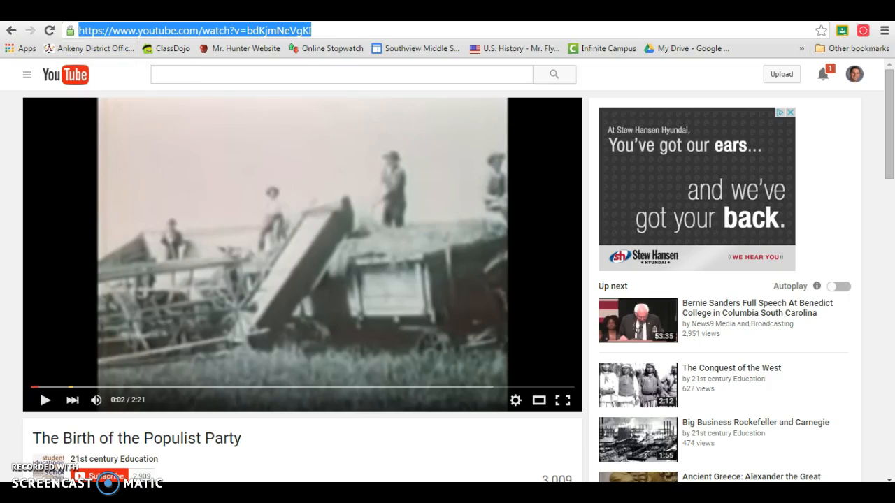
key("ctrl+Tab")
left_click(151, 143)
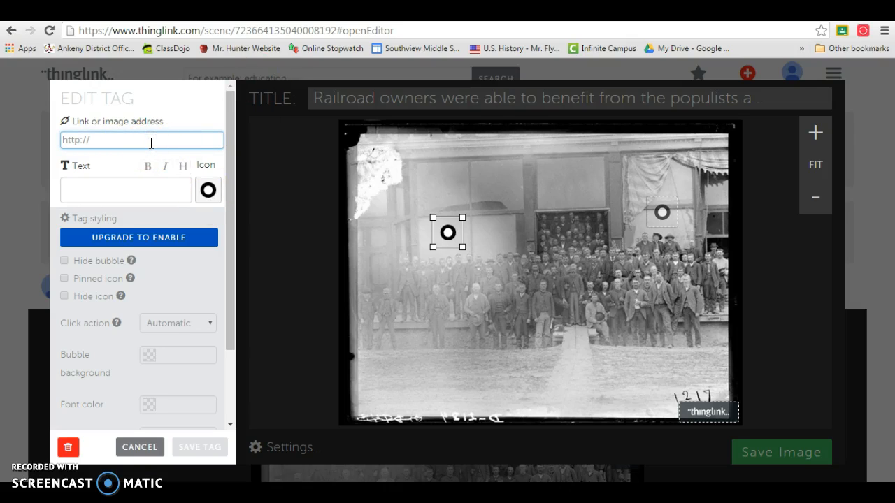
key("ctrl+v")
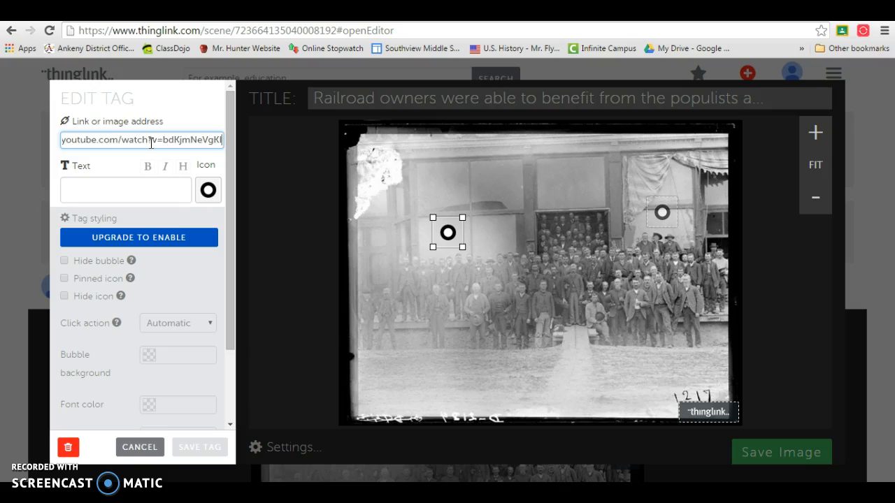
left_click(147, 171)
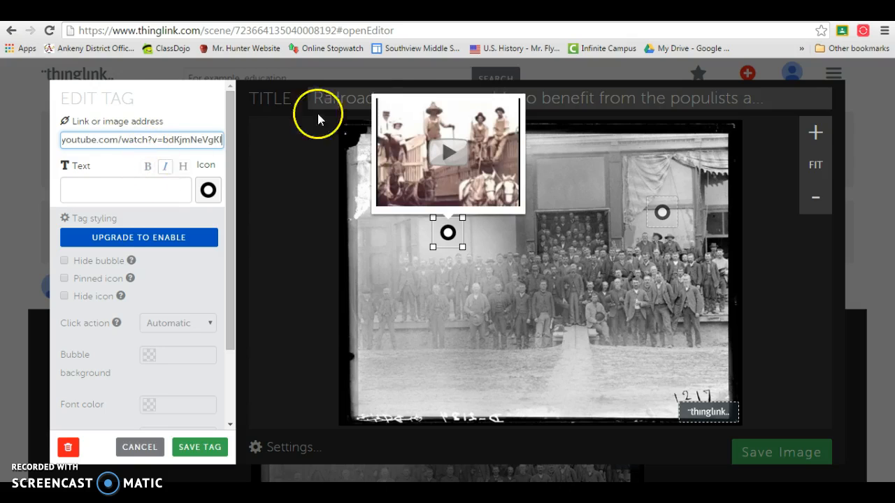
Review the Thinglink Notes Model and the Writing Frame-Thinglink document for the second tag's text.
left_click(140, 190)
left_click(139, 189)
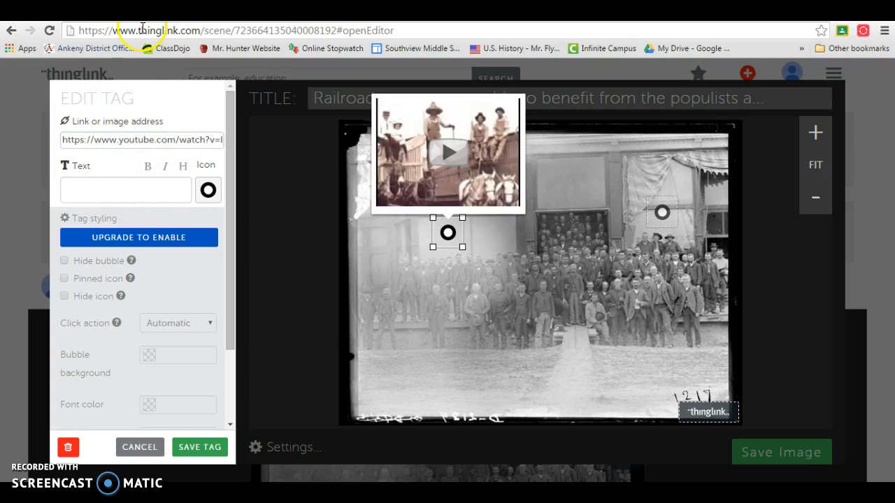
key("ctrl+Tab")
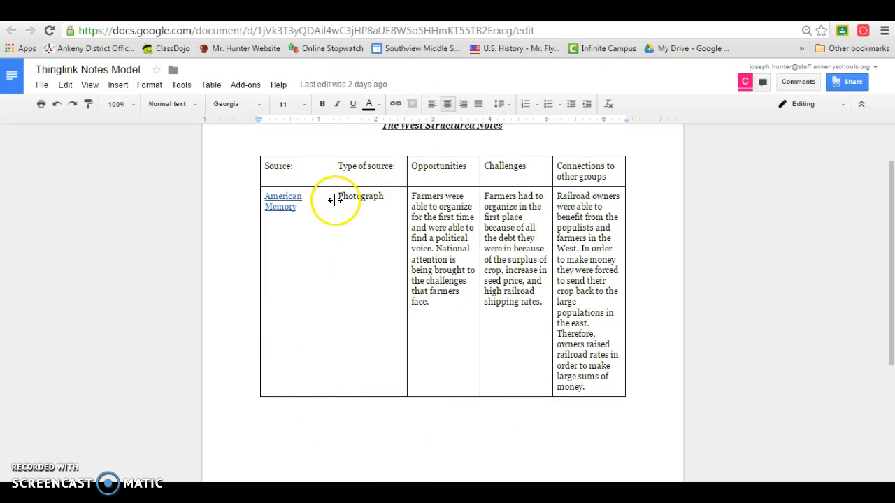
key("ctrl+Tab")
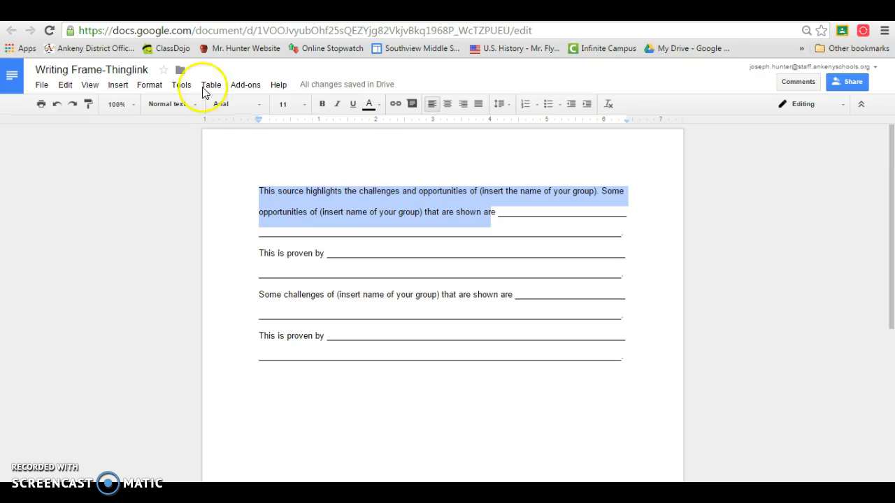
left_click(281, 168)
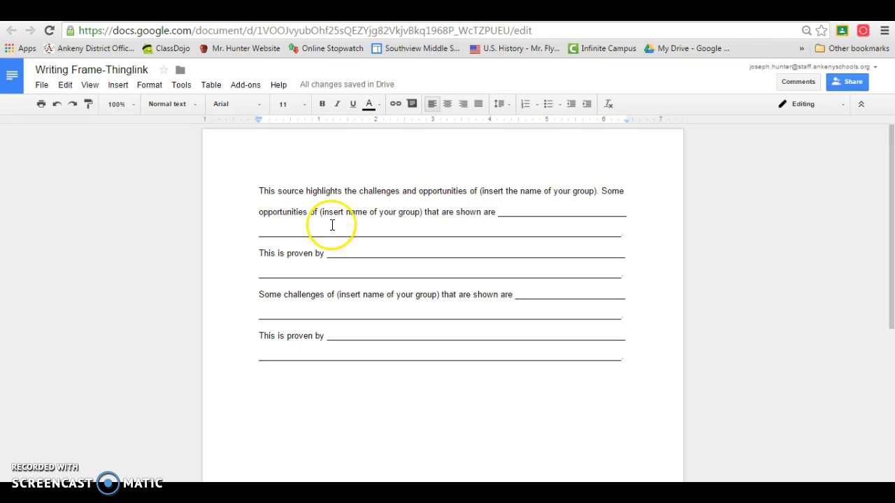
left_click(291, 11)
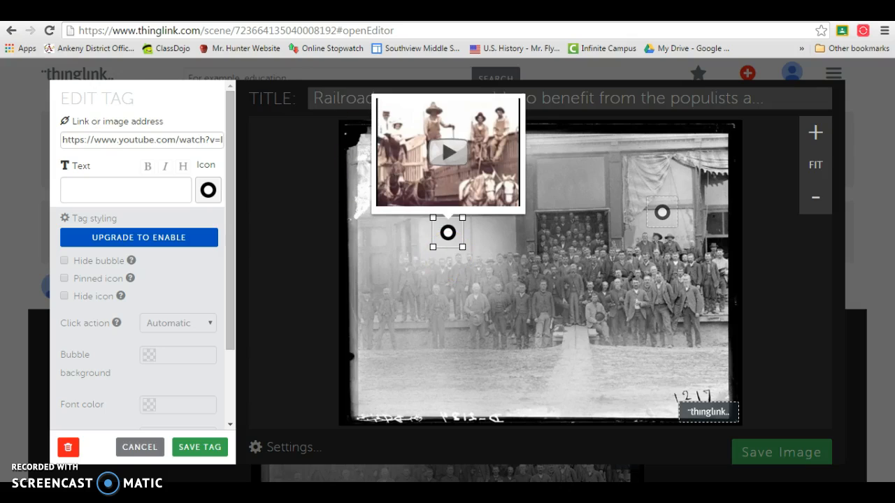
Copy the farmers' Opportunities notes from the Thinglink Notes Model into the text of the video tag.
left_click(374, 11)
left_click_drag(411, 196, 474, 306)
key("ctrl+c")
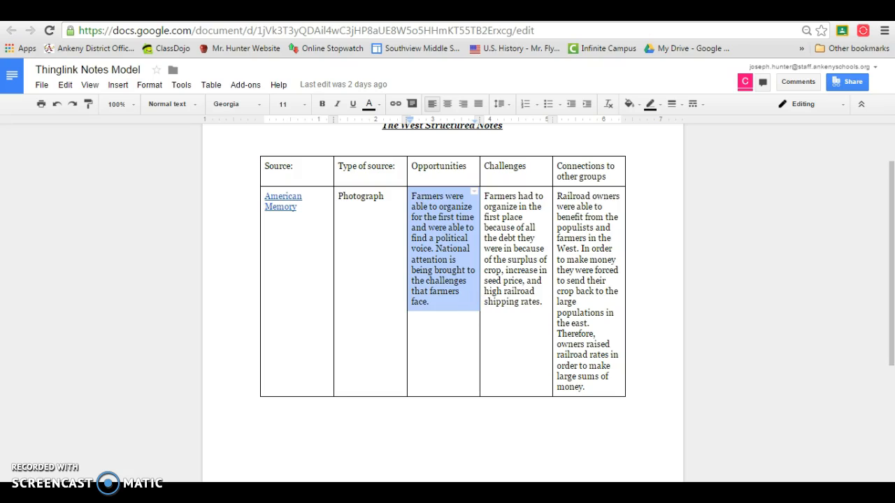
left_click(273, 11)
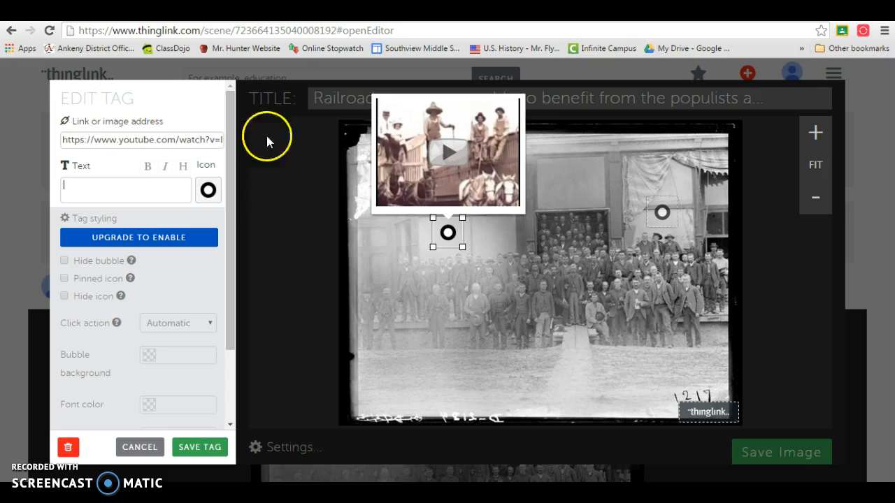
left_click(155, 187)
key("ctrl+v")
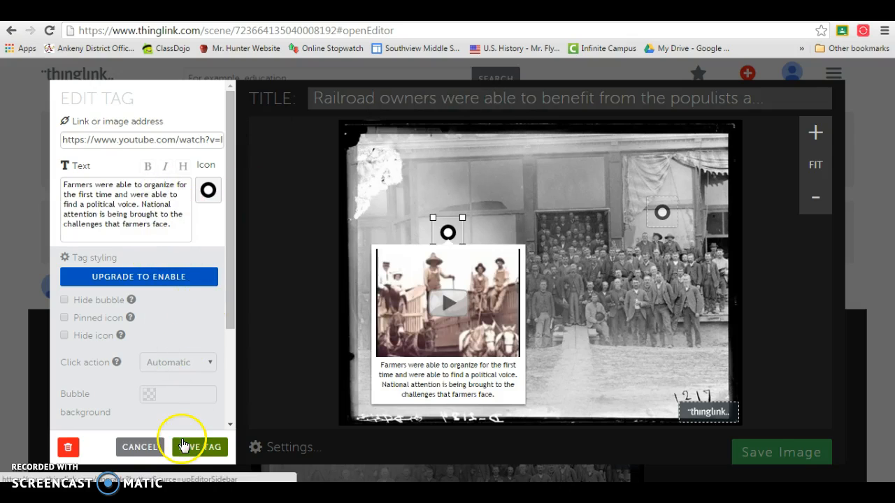
Save the farmers' video tag and save the tagged Populists image.
left_click(187, 451)
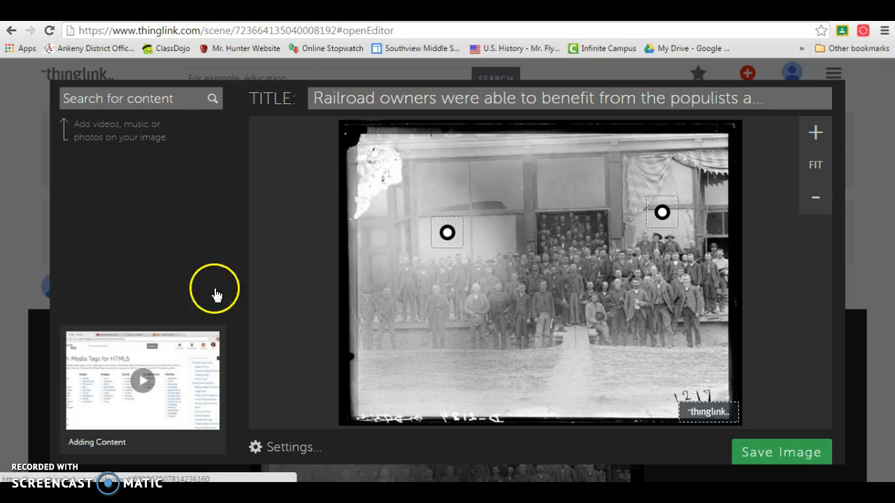
left_click(318, 96)
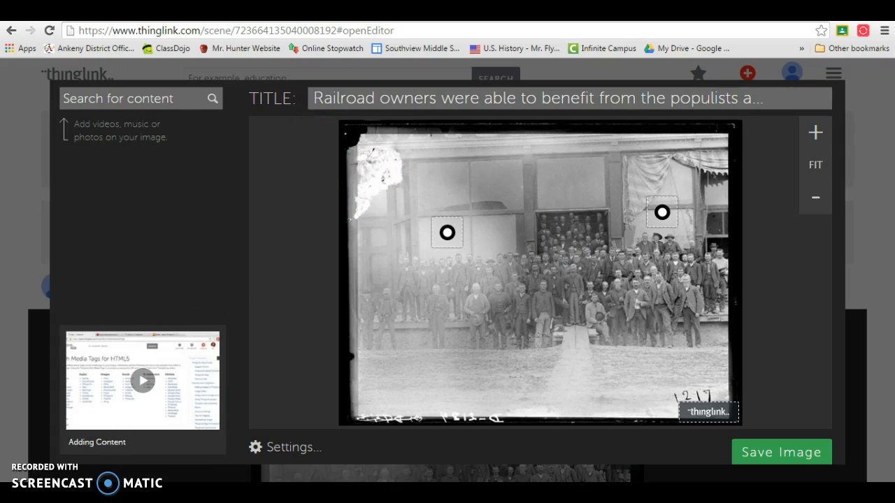
left_click(751, 456)
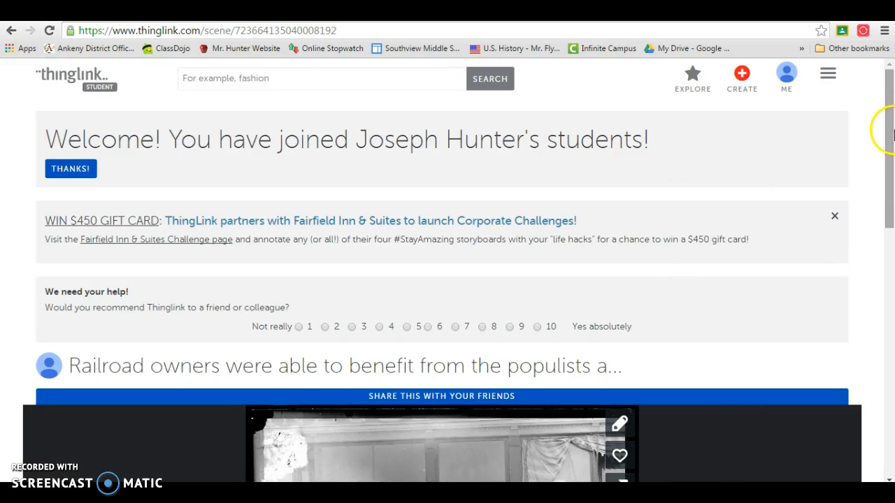
left_click_drag(893, 96, 890, 185)
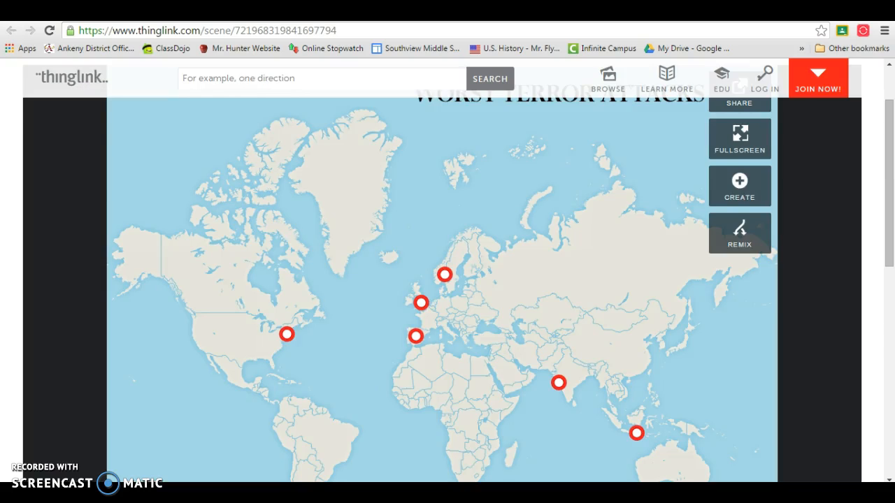
View the example map "World's worst terror attacks" in full screen and examine its tags in Indonesia and the eastern United States.
left_click_drag(888, 177, 891, 155)
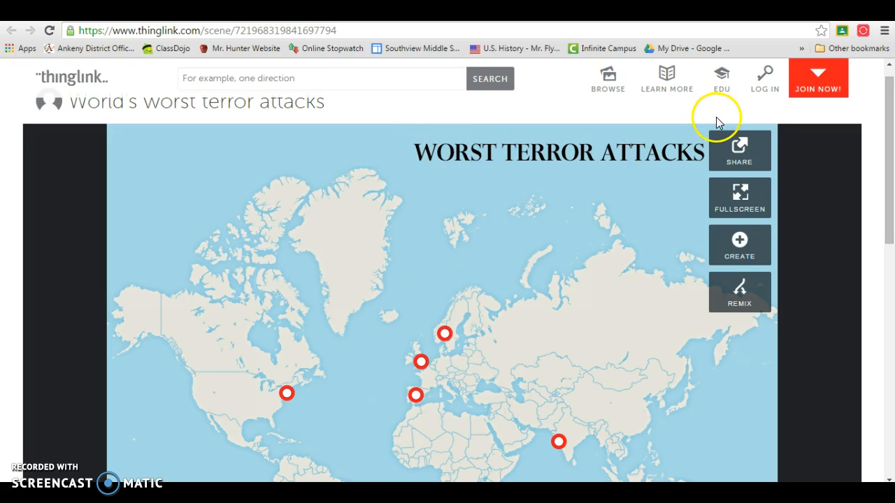
left_click(718, 201)
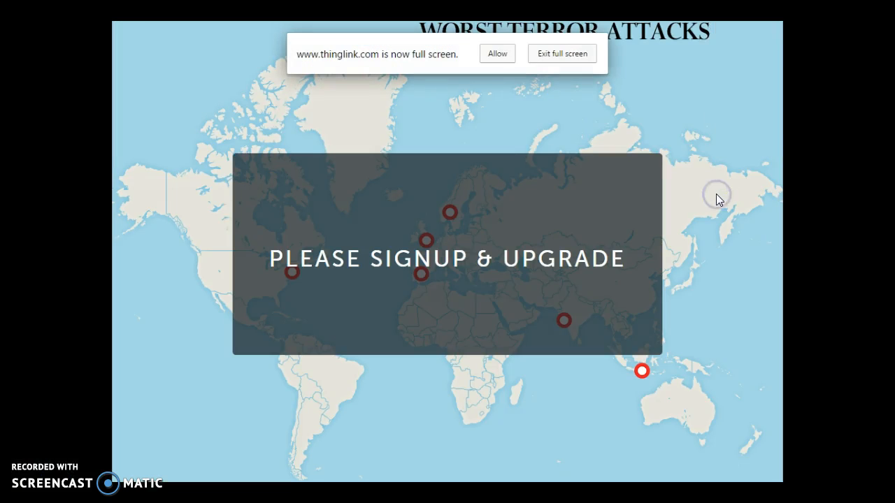
left_click(495, 55)
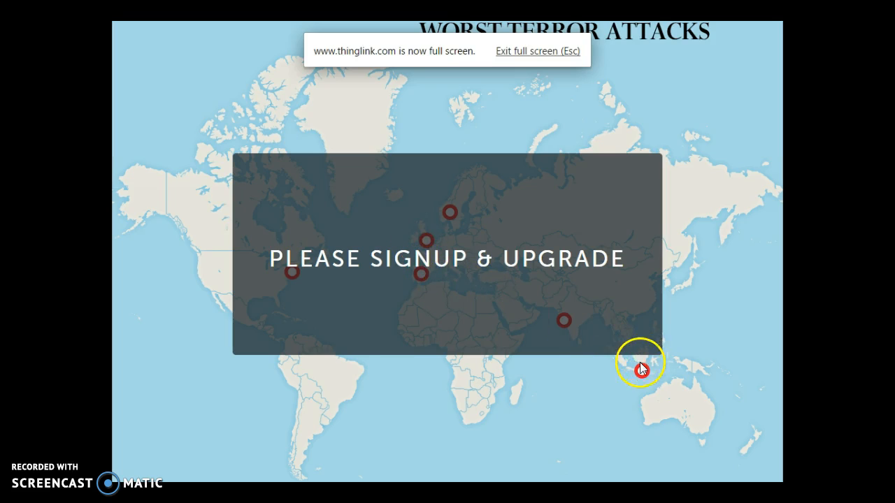
mouse_move(640, 371)
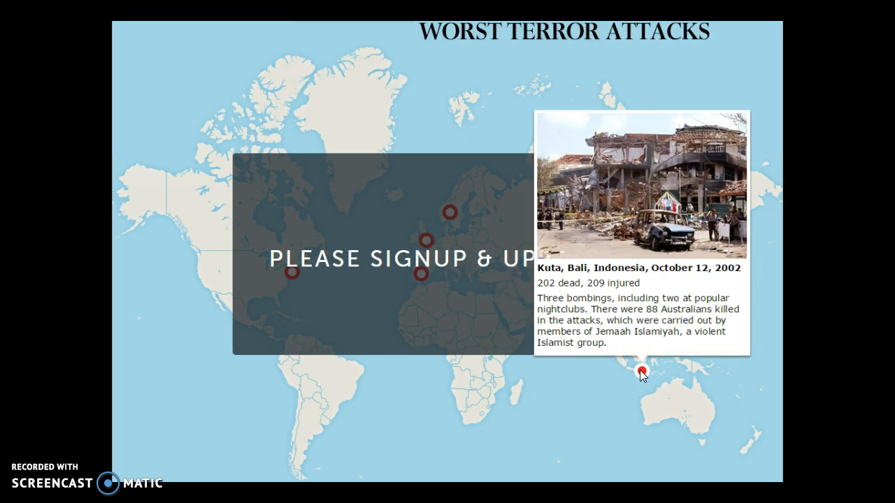
left_click(641, 372)
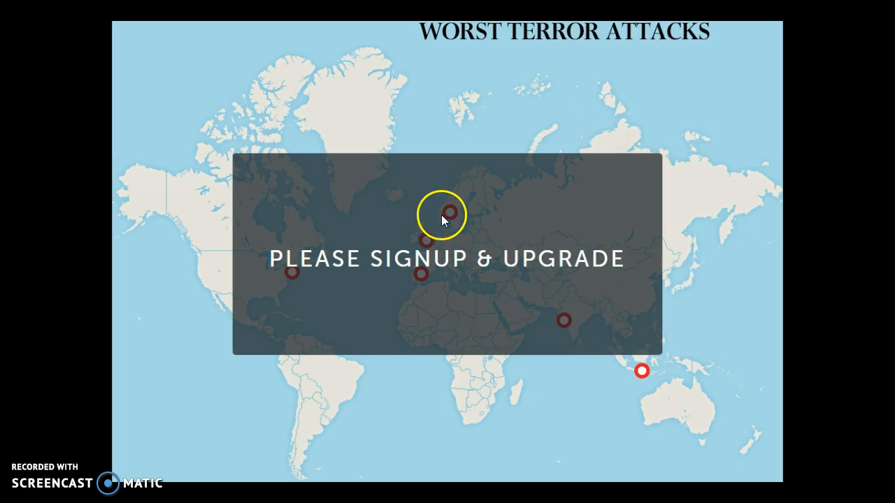
left_click(296, 278)
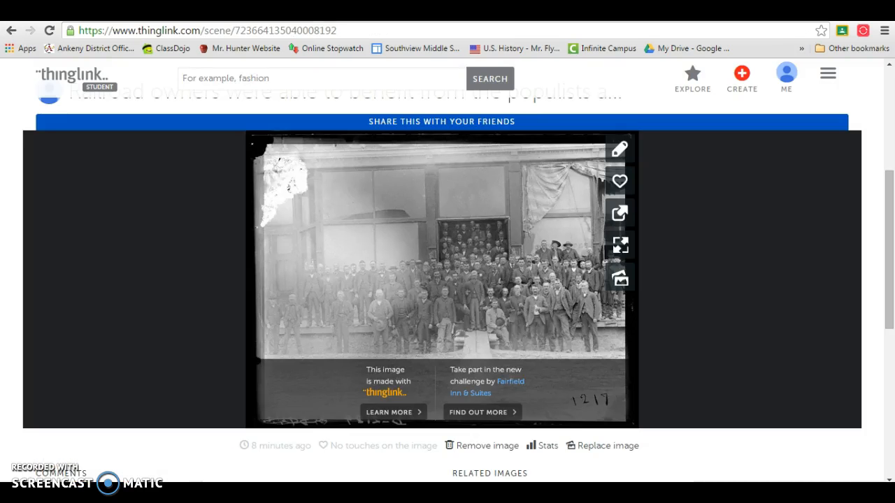
Return to the saved Populists image and check the railroad owners text tag beside the doorway.
mouse_move(568, 222)
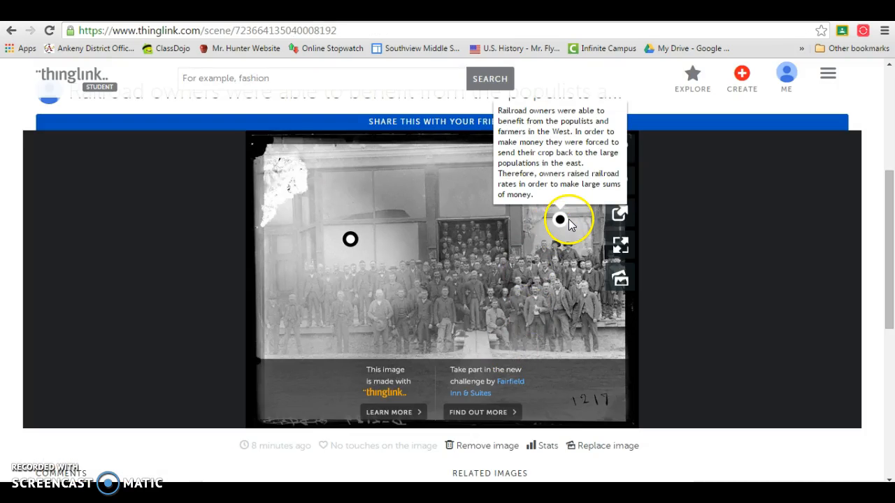